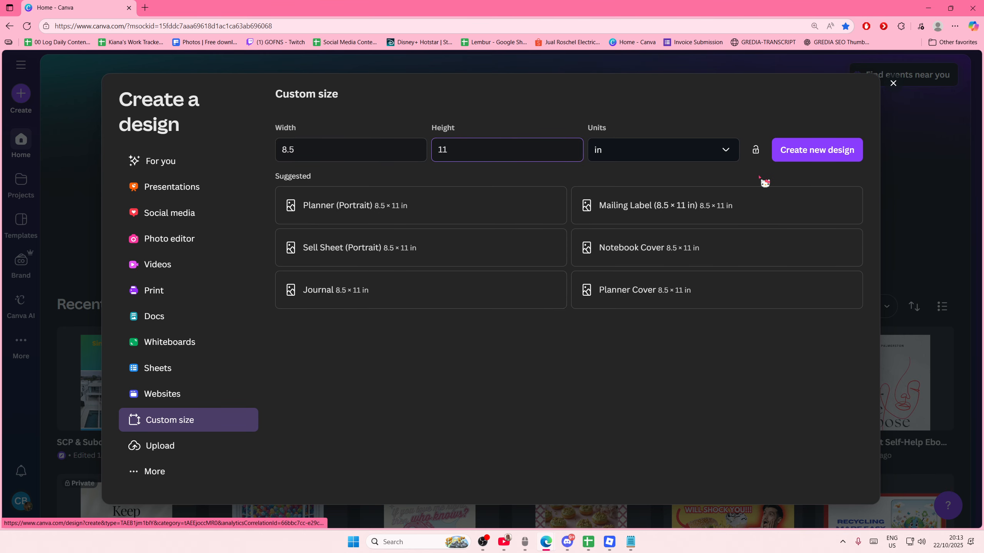
Create the blank 8.5 × 11 in design and search the elements library for "floral" photos.
click(796, 160)
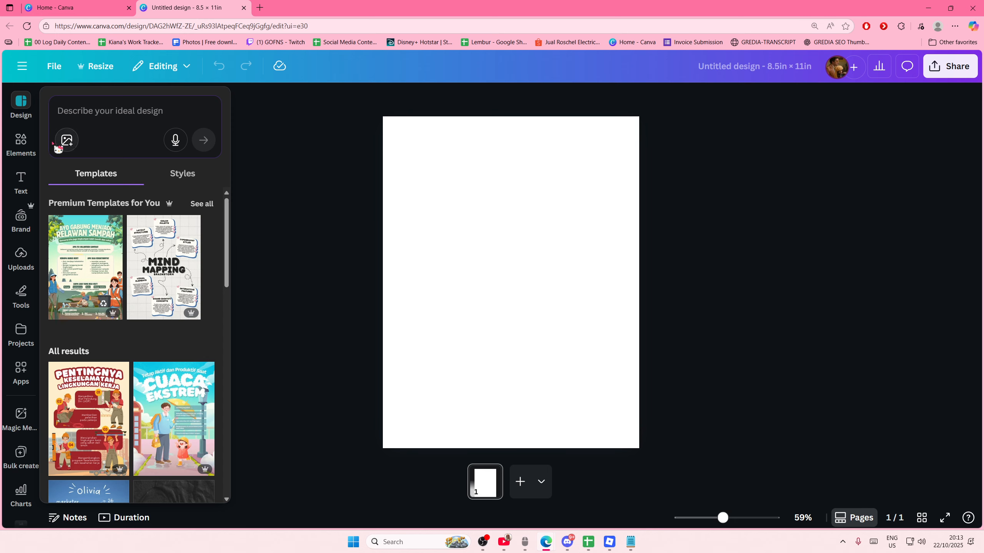
click(25, 148)
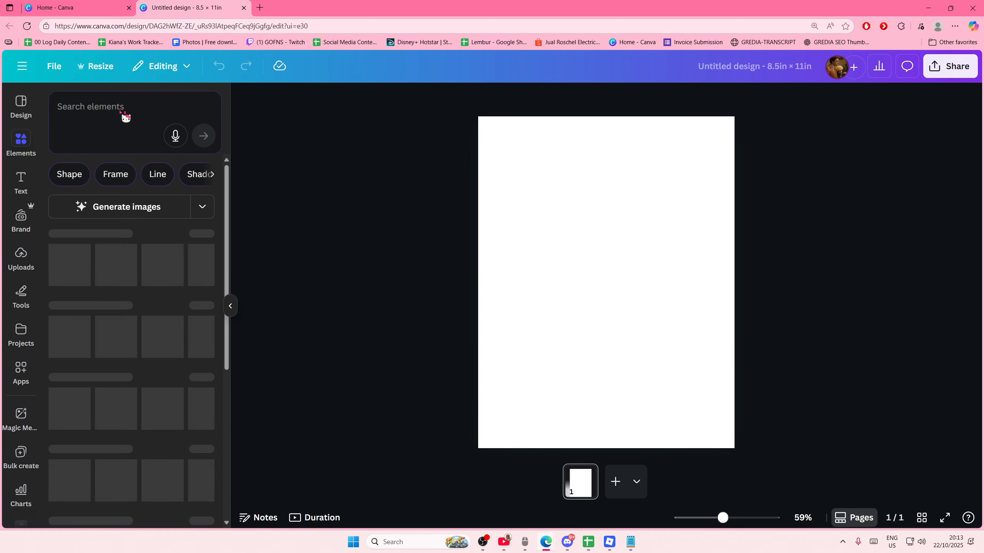
click(126, 116)
text(floral)
key(Return)
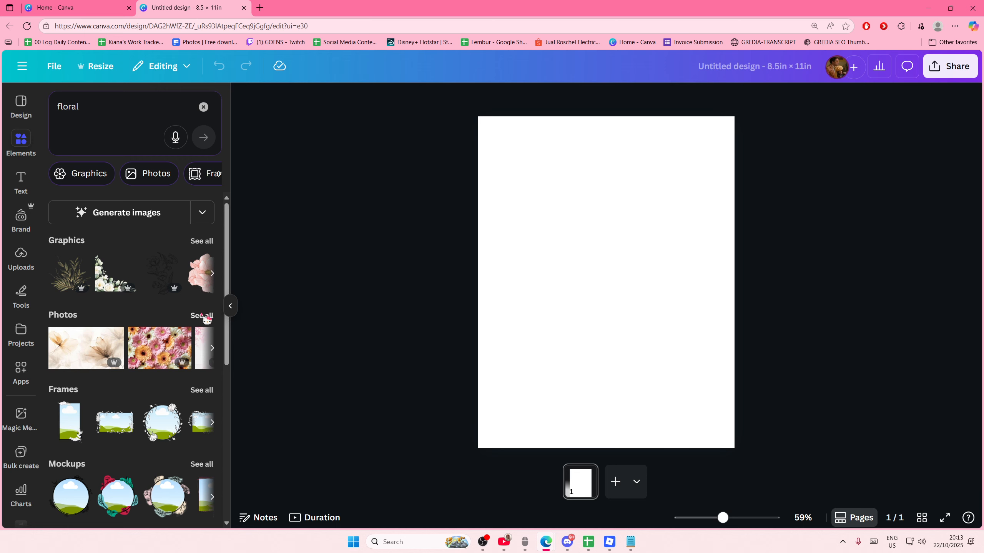
click(202, 315)
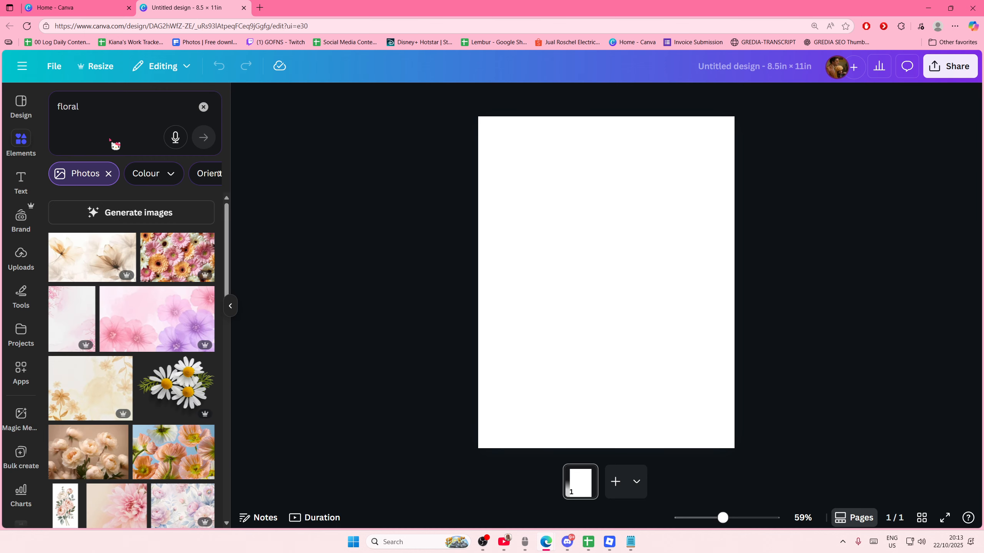
Search the elements for "floral pattern" graphics and add the grey swirling vine-and-flower pattern to the page.
click(110, 117)
text(pattern)
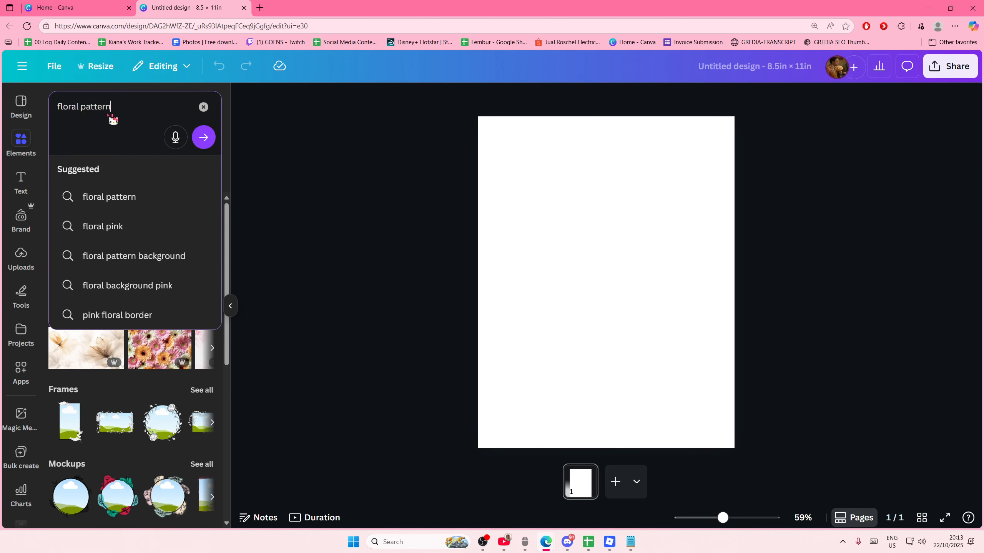
key(Return)
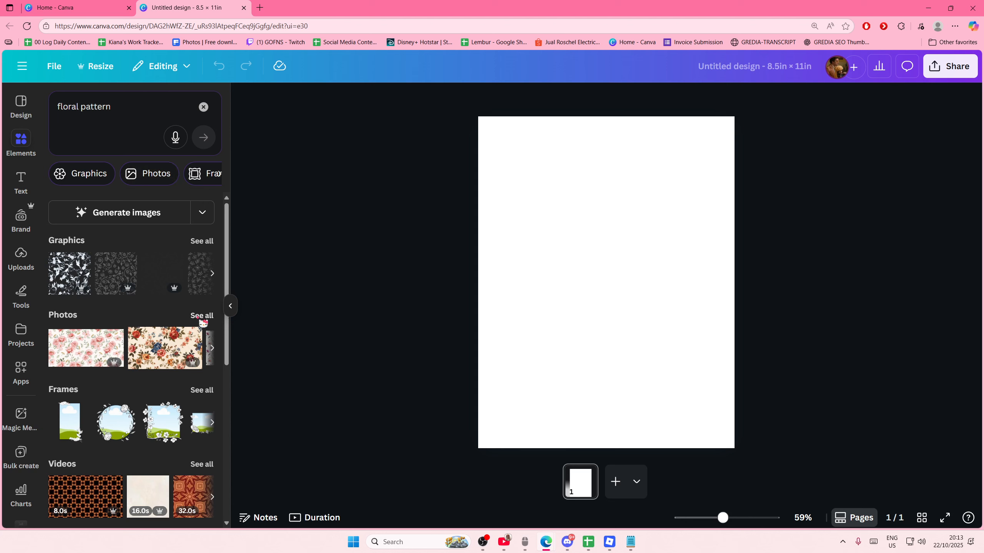
click(201, 242)
click(130, 248)
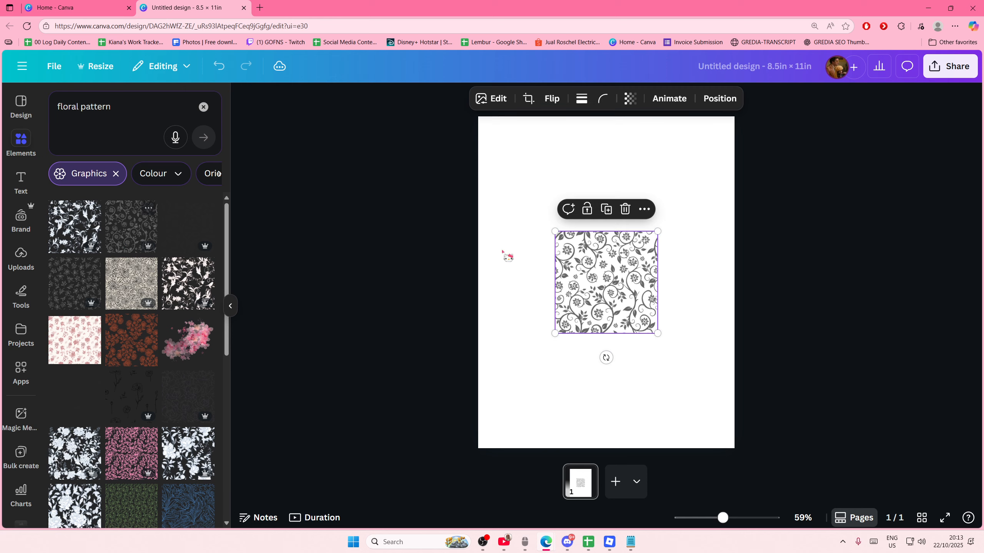
Enlarge the floral pattern to the full page width and place a duplicate below it to cover the rest of the page.
drag(647, 326, 708, 400)
key(ctrl+d)
drag(637, 179, 631, 422)
click(775, 376)
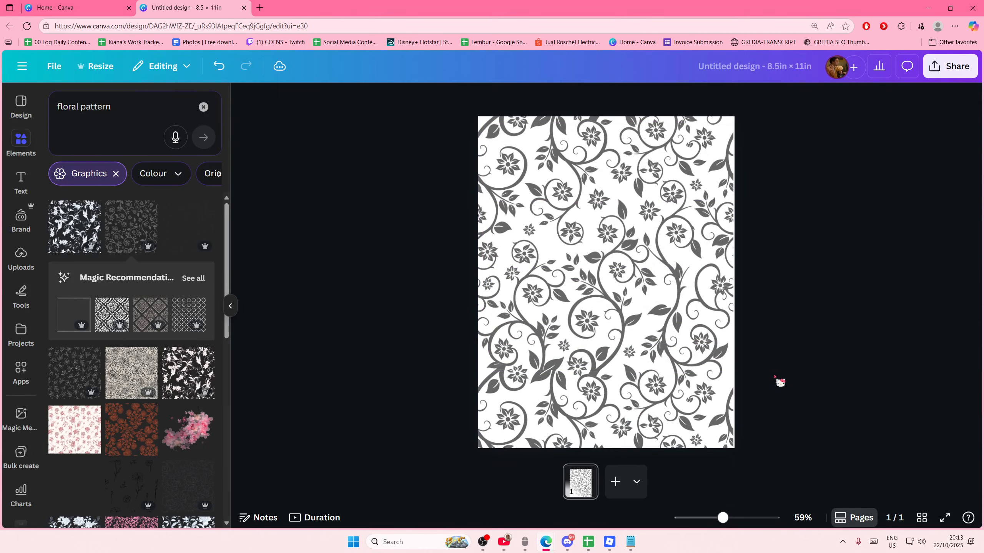
click(702, 397)
click(784, 364)
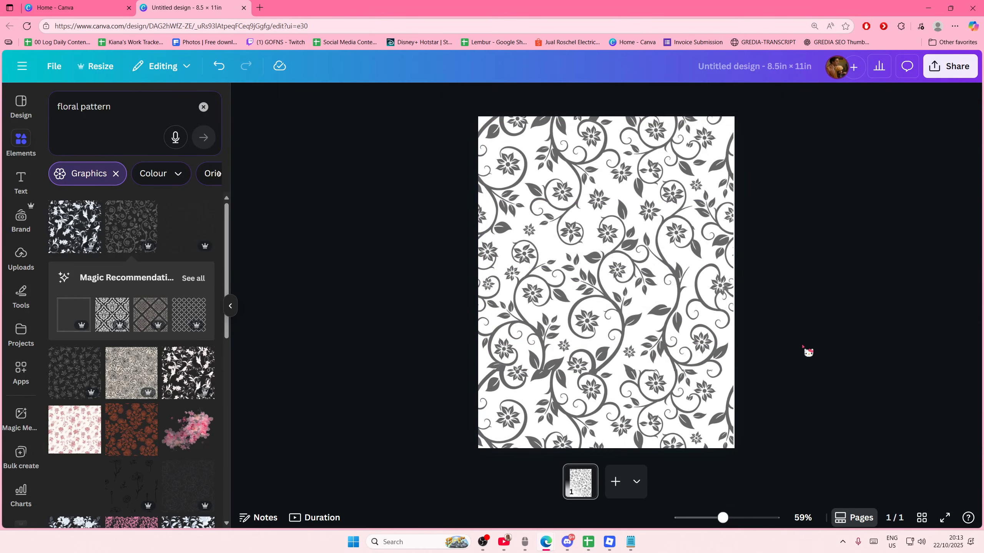
click(685, 395)
drag(685, 394, 685, 390)
click(772, 381)
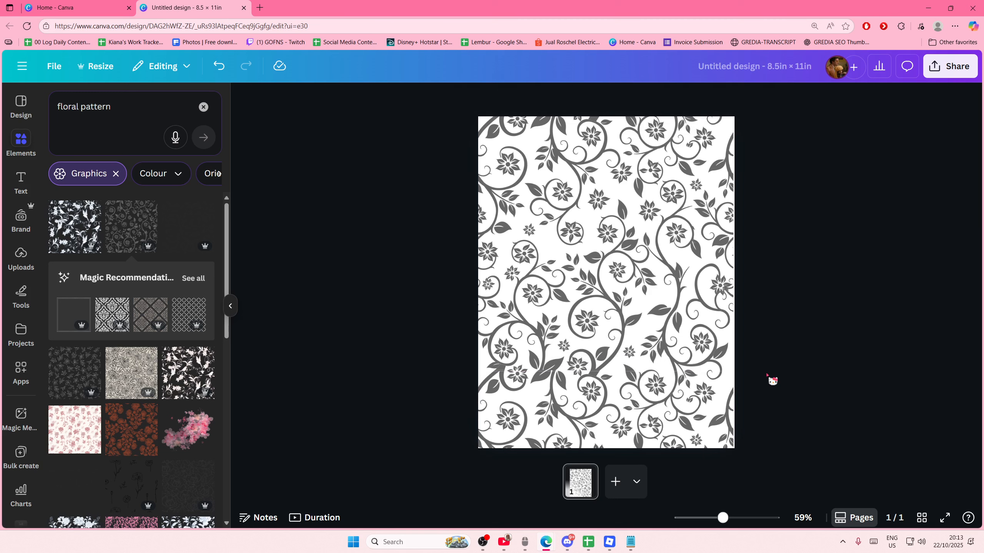
Recolour both floral pattern pieces to the muted green #7DA965.
drag(746, 417, 587, 146)
click(524, 99)
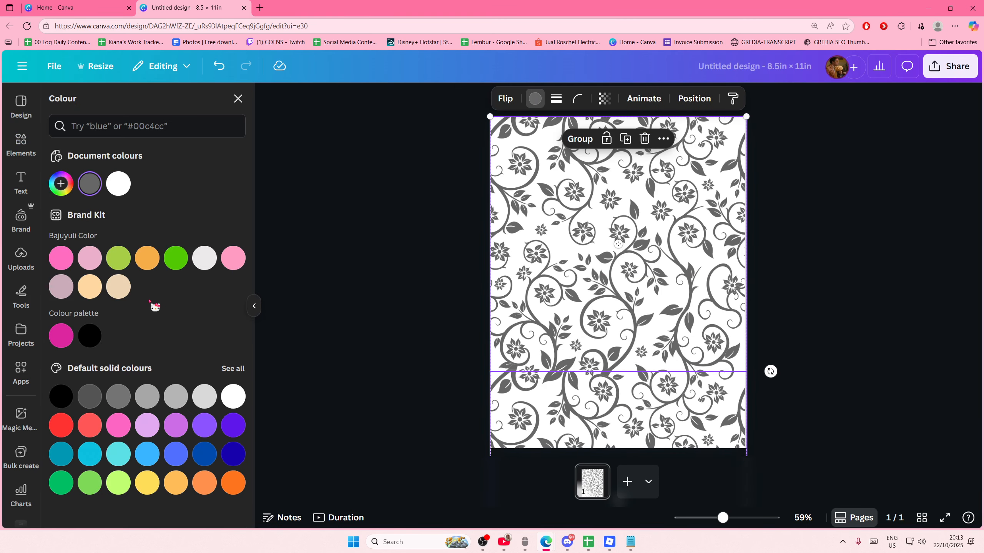
click(61, 184)
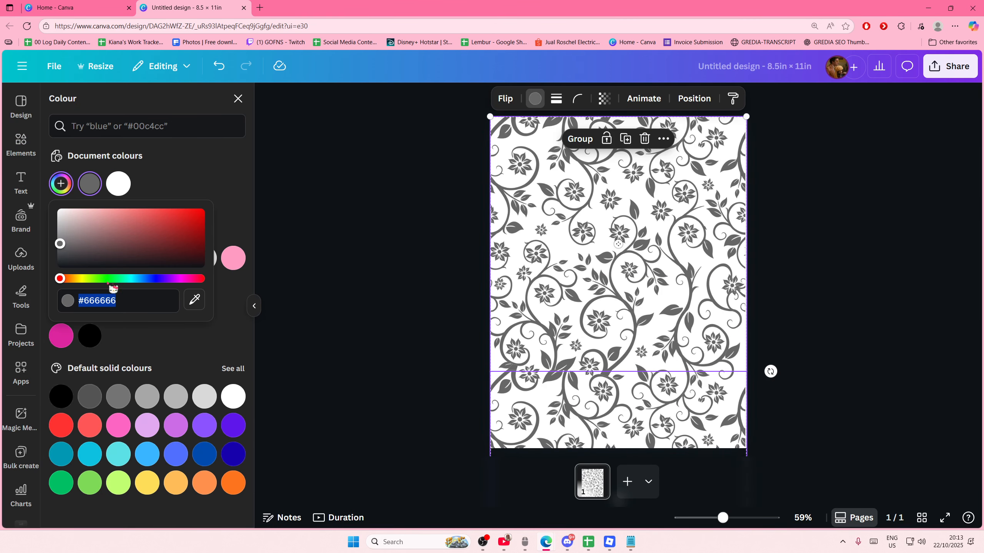
mouse_move(109, 279)
mouse_down()
mouse_move(121, 279)
mouse_move(98, 279)
mouse_up()
click(103, 211)
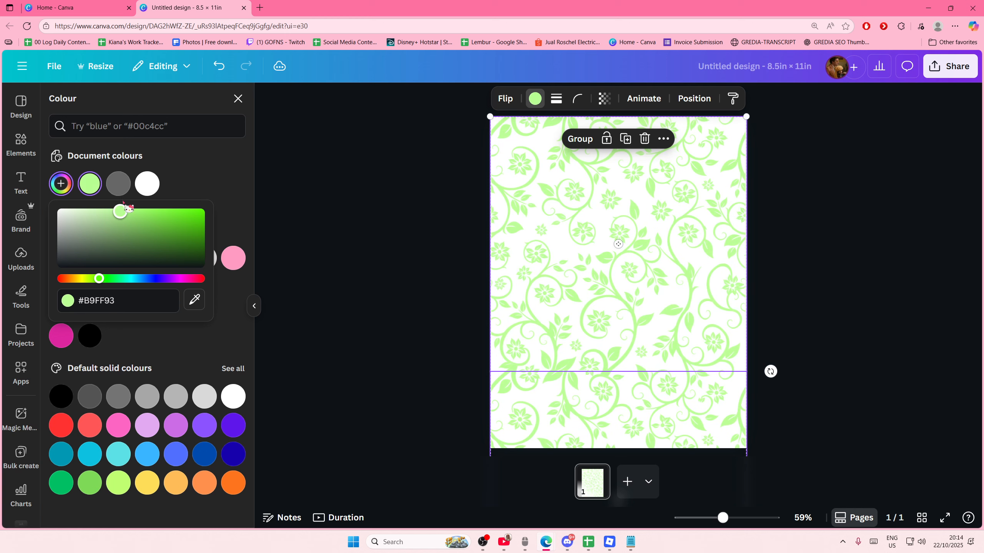
drag(124, 203, 117, 229)
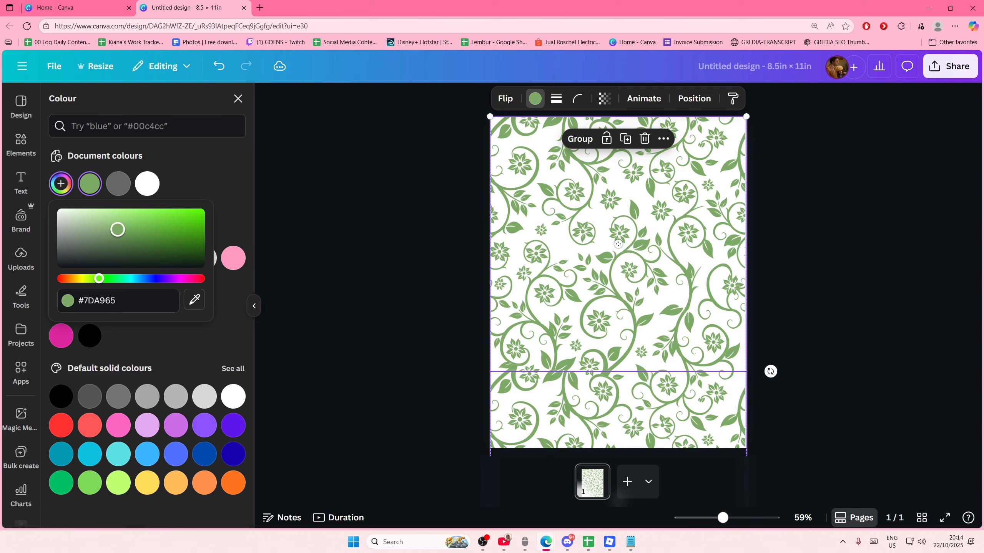
key(Escape)
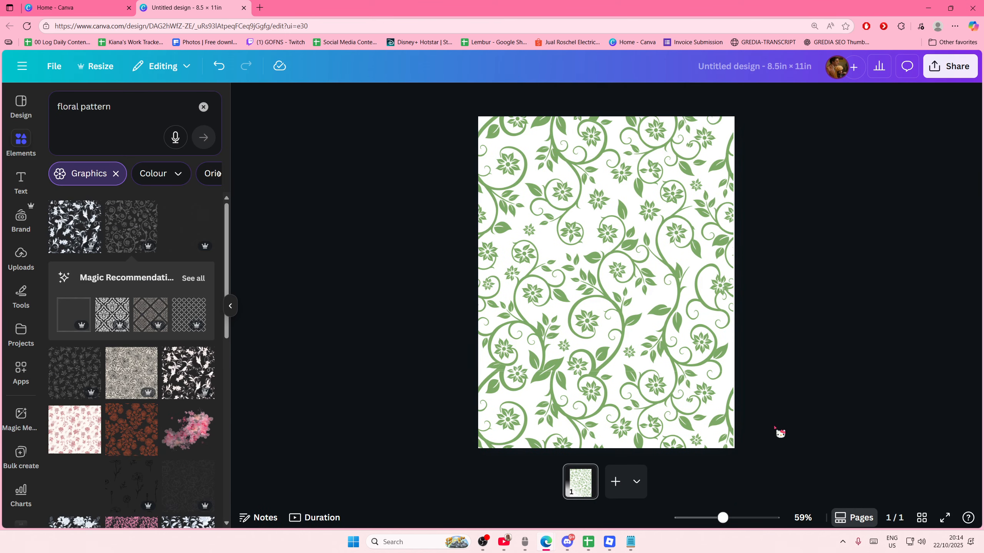
Set the page background behind the floral pattern to light pink #FFD2E4, cutting the pattern out and pasting it back.
key(Delete)
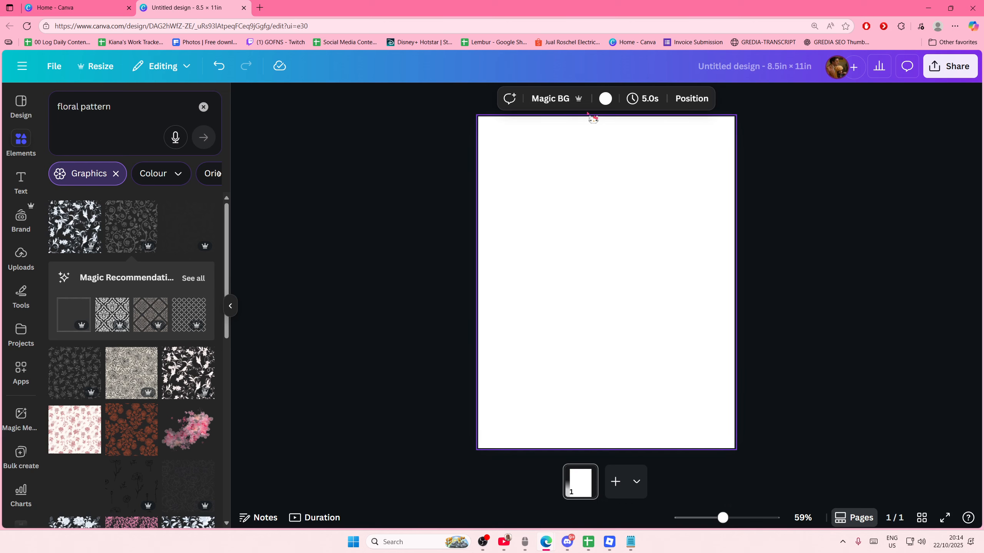
click(605, 98)
click(227, 256)
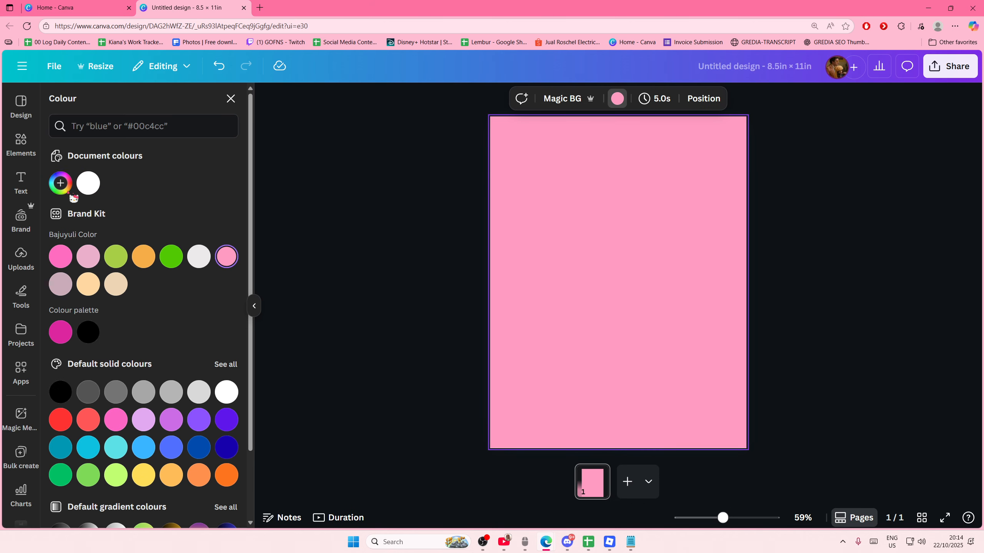
click(67, 192)
drag(109, 236, 85, 237)
drag(321, 240, 326, 239)
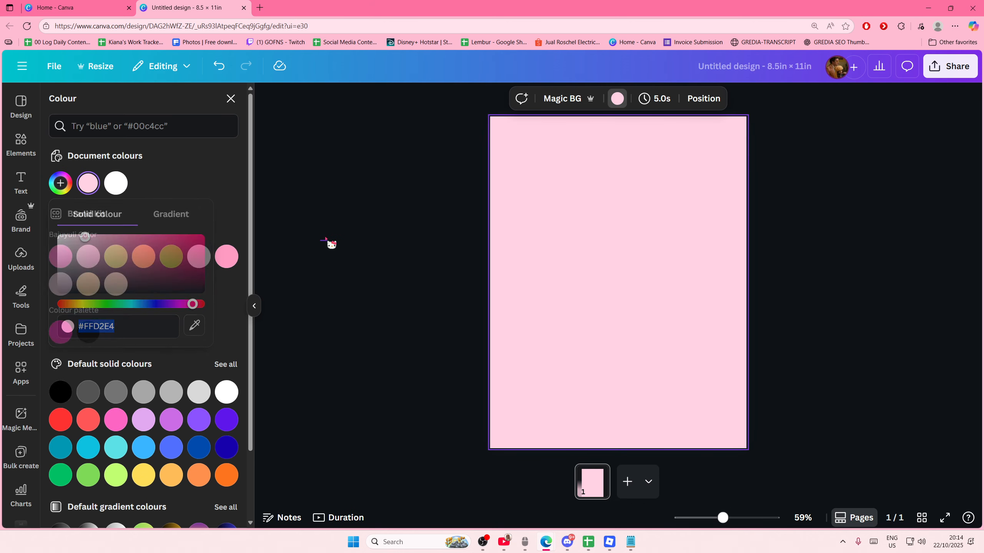
key(ctrl+v)
click(326, 238)
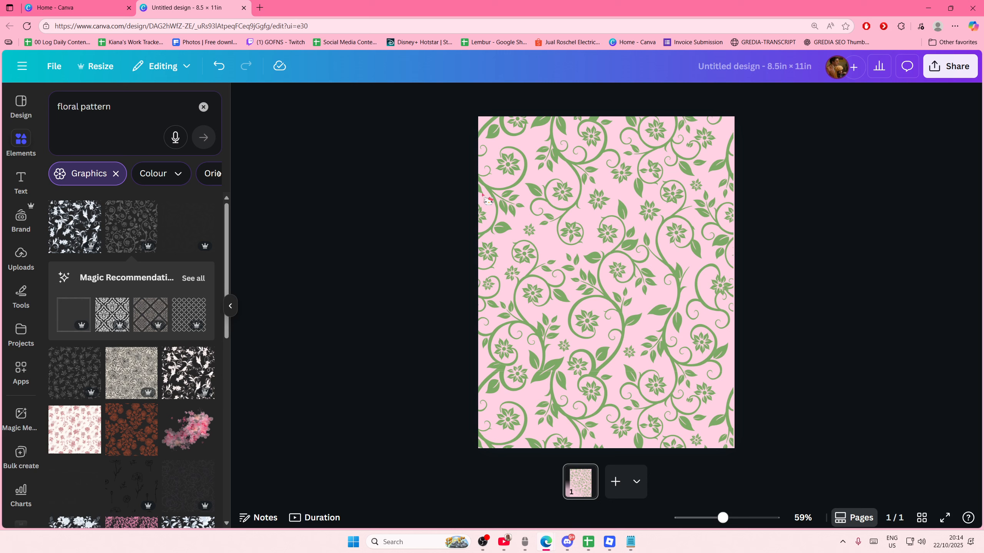
Cut out the floral pattern, change the page background to pale yellow, and paste the green pattern back over it.
drag(366, 136, 620, 378)
key(Delete)
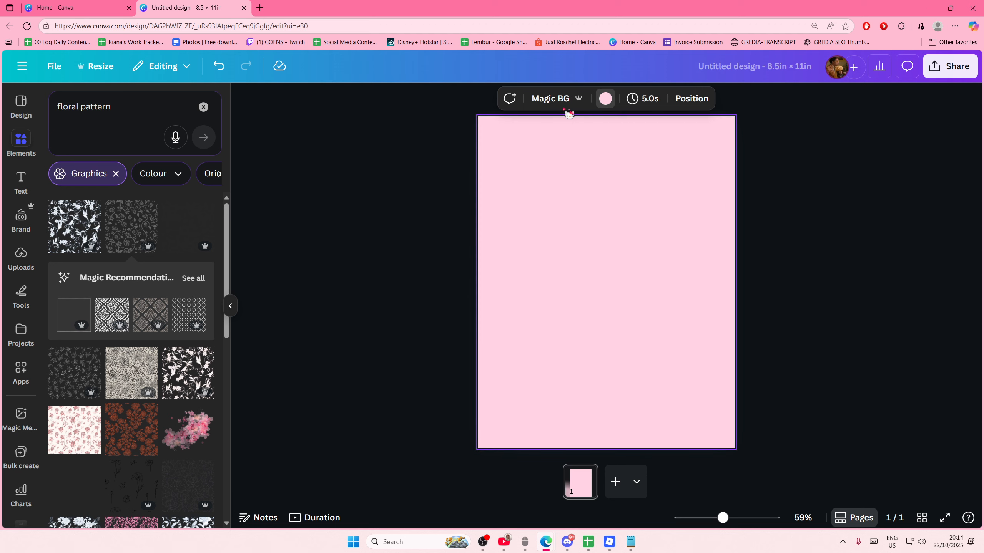
click(605, 98)
click(60, 183)
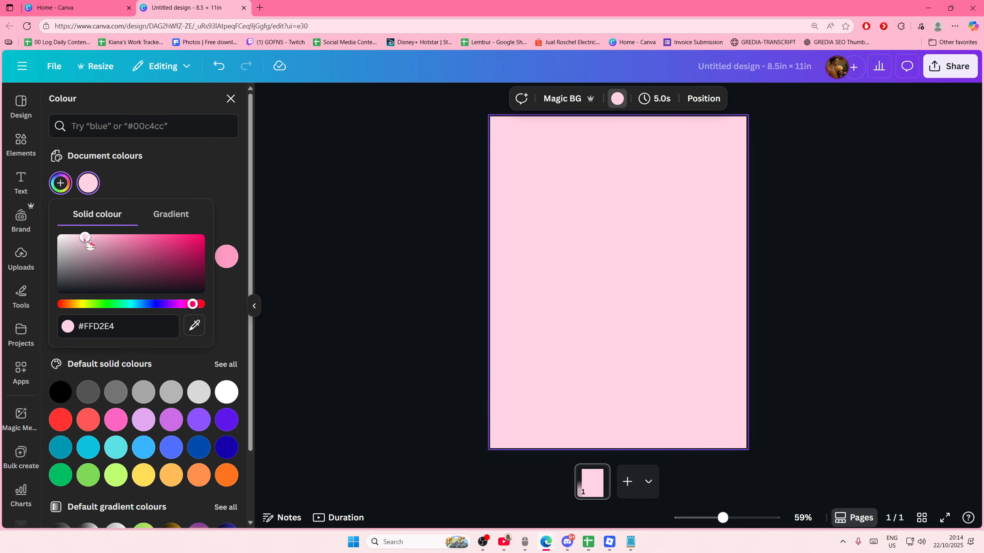
mouse_move(90, 245)
mouse_down()
mouse_move(79, 250)
mouse_move(79, 237)
mouse_up()
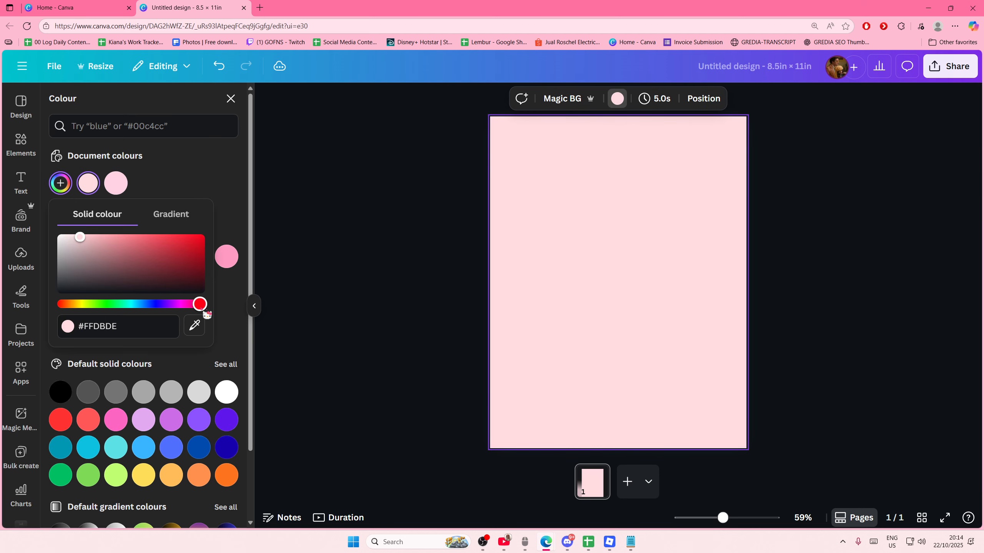
drag(189, 313, 93, 317)
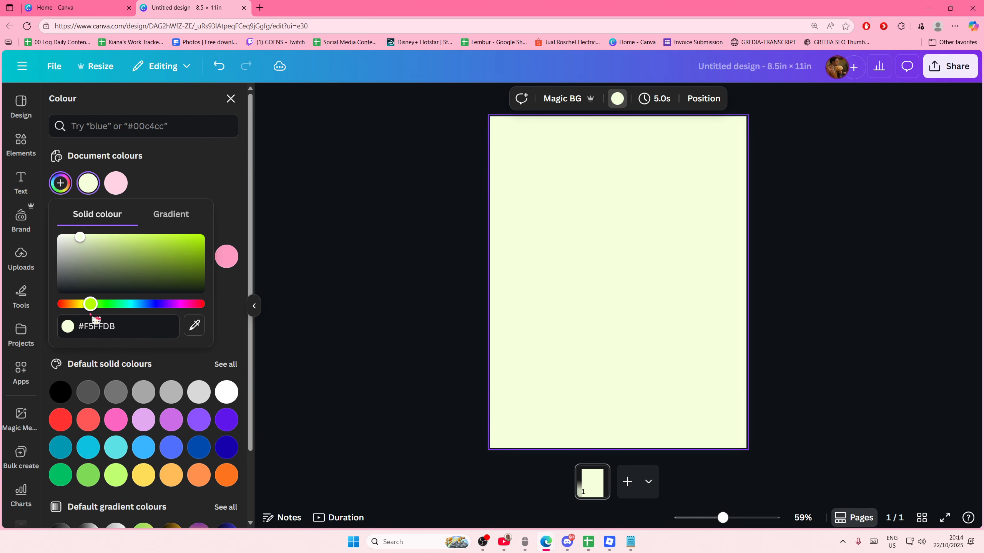
drag(104, 248, 109, 236)
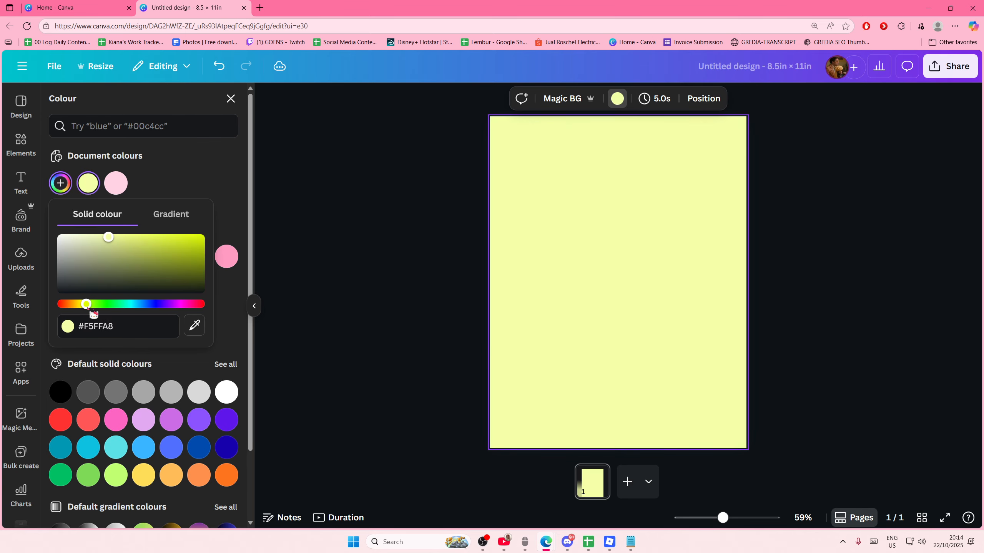
drag(89, 310, 81, 311)
click(361, 280)
click(359, 279)
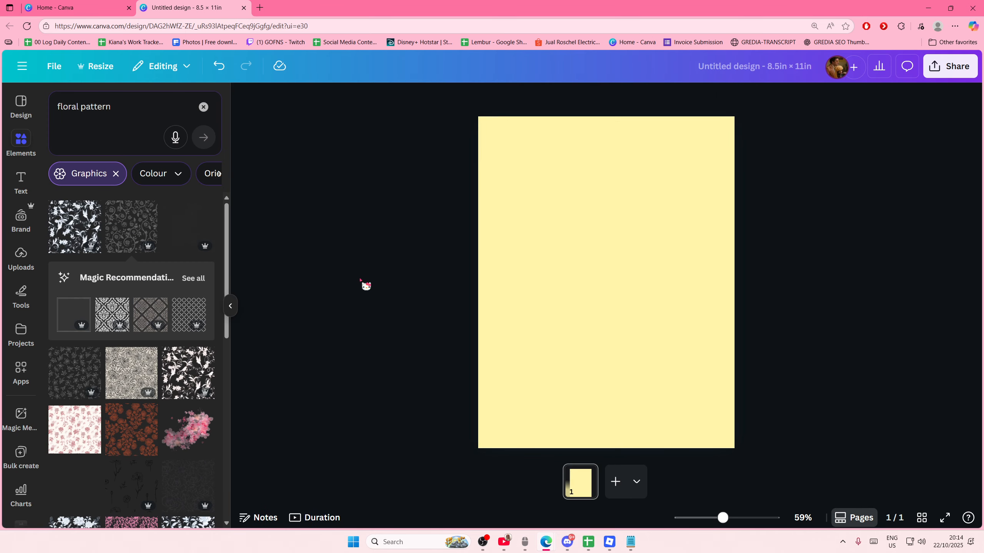
key(ctrl+v)
key(ctrl+z)
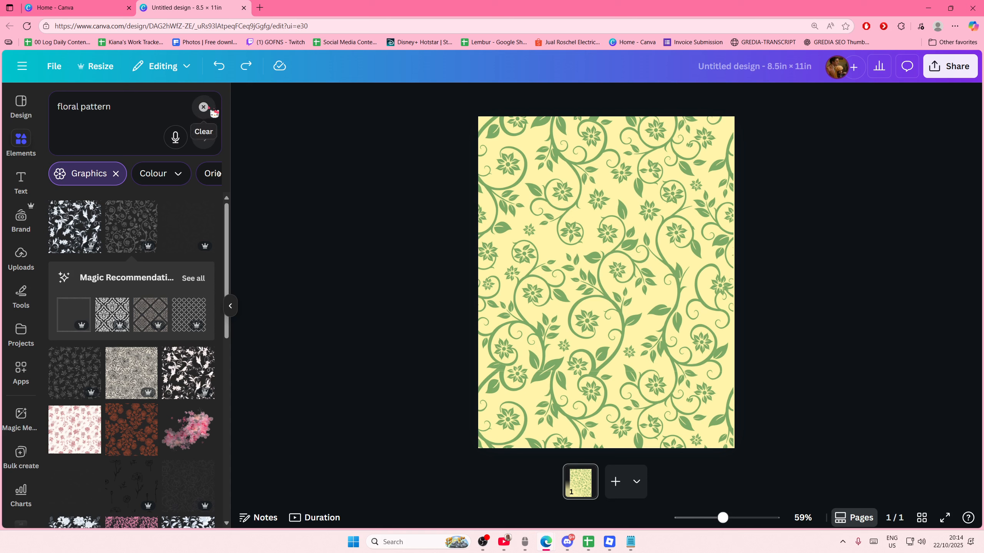
Search the elements for "square" across all categories, without the Graphics filter.
click(59, 106)
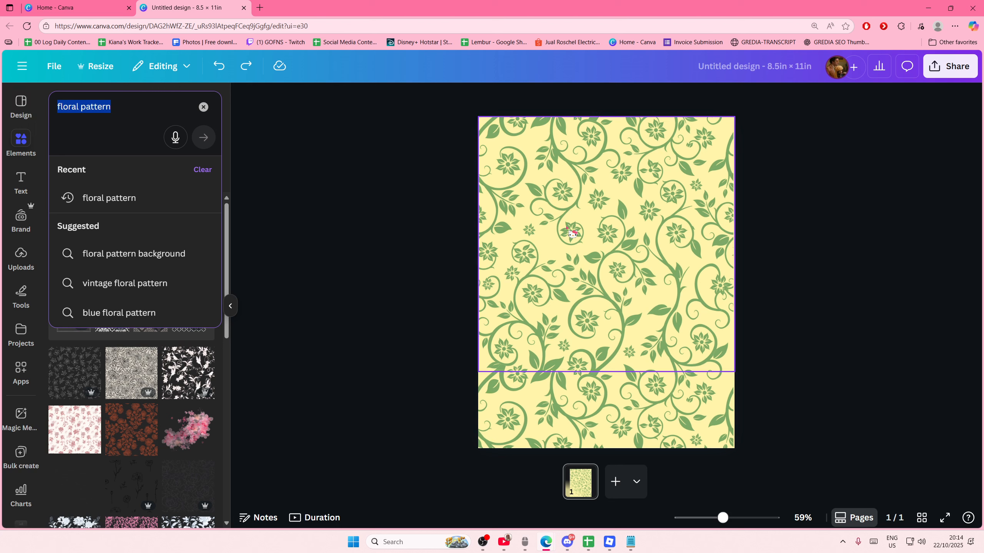
click(213, 111)
text(square)
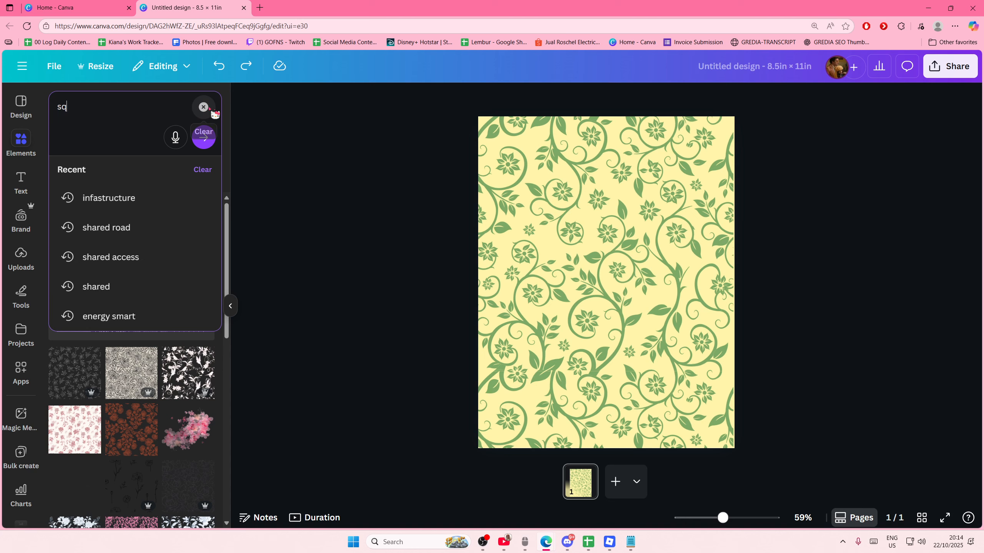
key(Return)
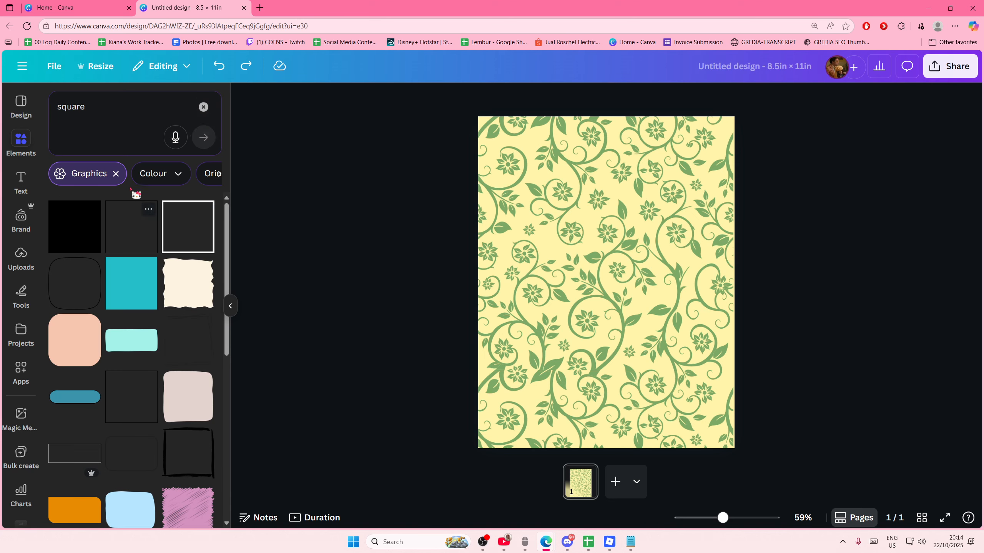
click(116, 174)
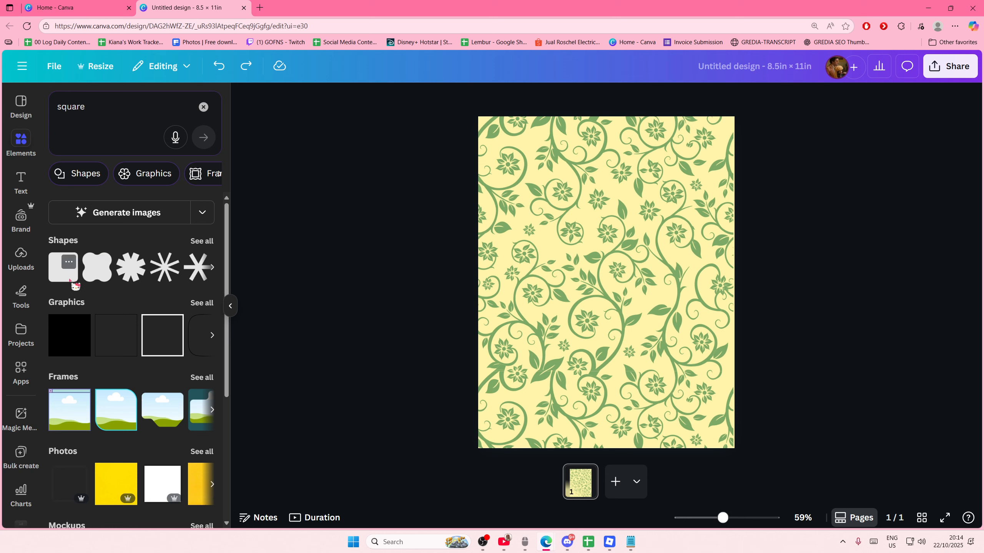
Add the rounded square shape and size it into a wide rectangle in the upper middle of the page.
click(66, 267)
click(60, 276)
click(58, 277)
drag(606, 244, 606, 273)
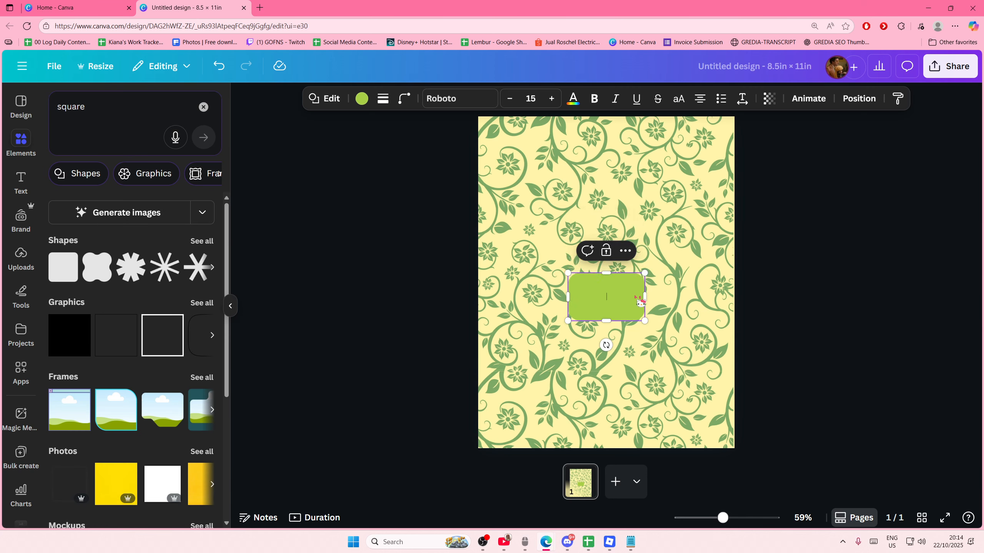
drag(644, 299, 611, 262)
Fill the rounded rectangle with the background's pale yellow and enlarge it slightly in width and height.
click(362, 99)
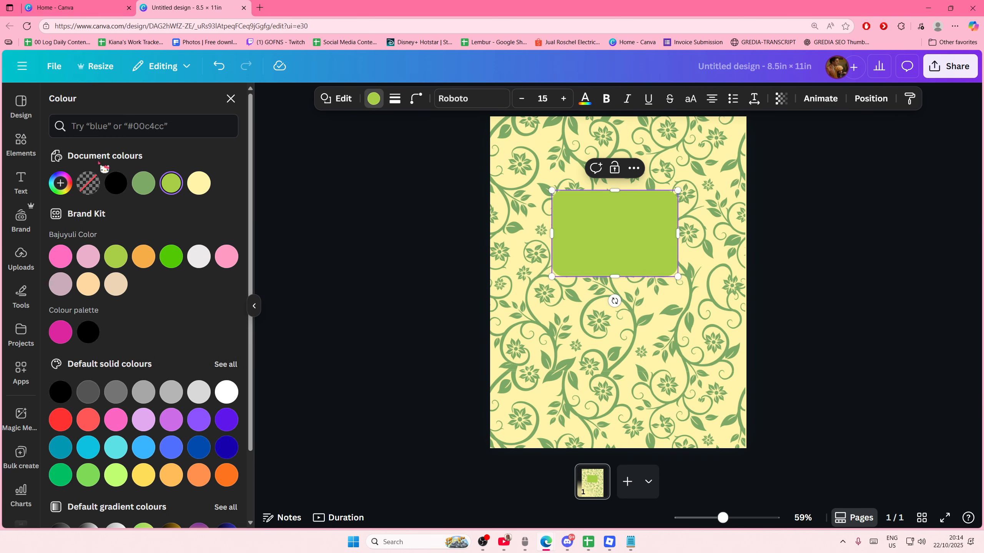
click(198, 185)
drag(615, 277, 615, 286)
drag(679, 245, 650, 250)
click(786, 270)
click(805, 270)
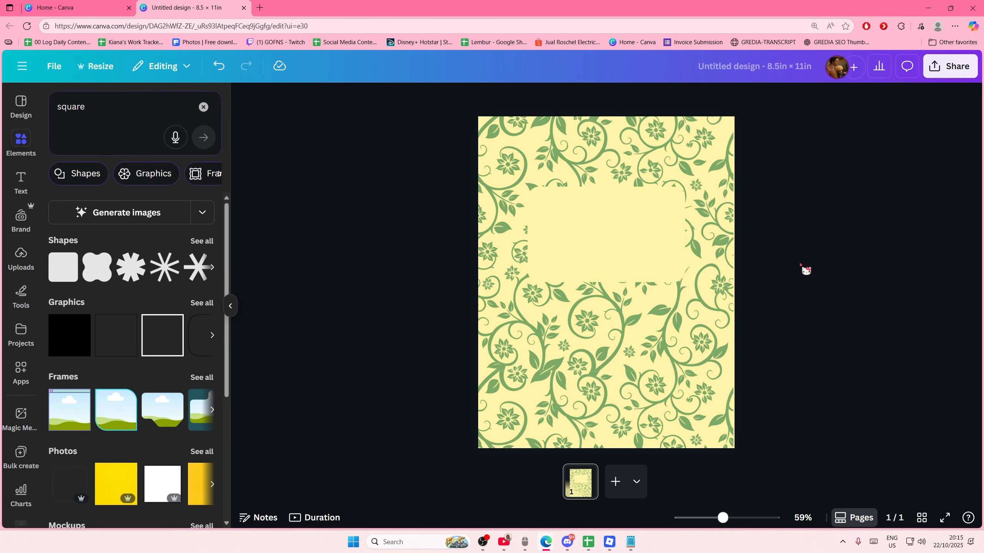
Add a solid border with stroke weight 14 to the pale yellow rounded rectangle.
click(652, 257)
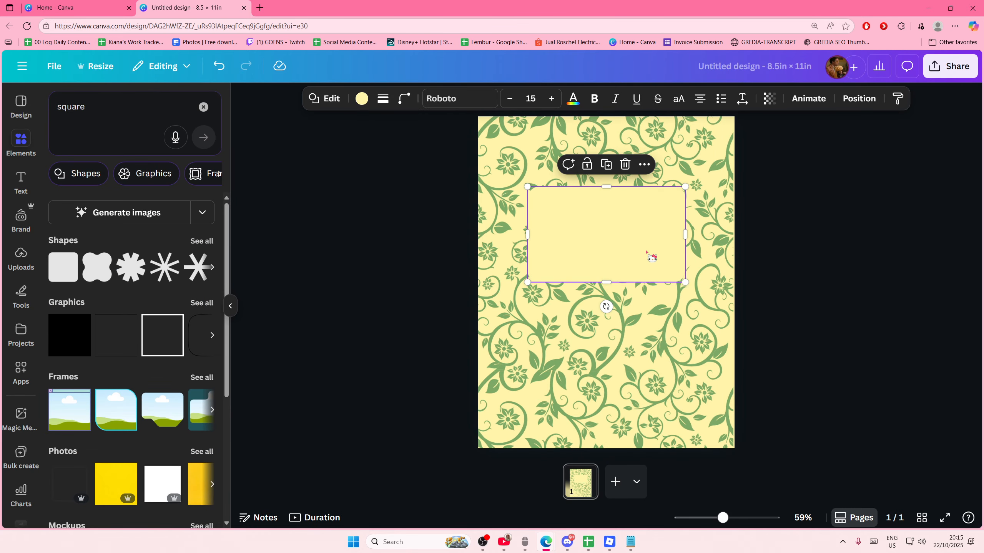
click(383, 100)
drag(315, 176, 330, 177)
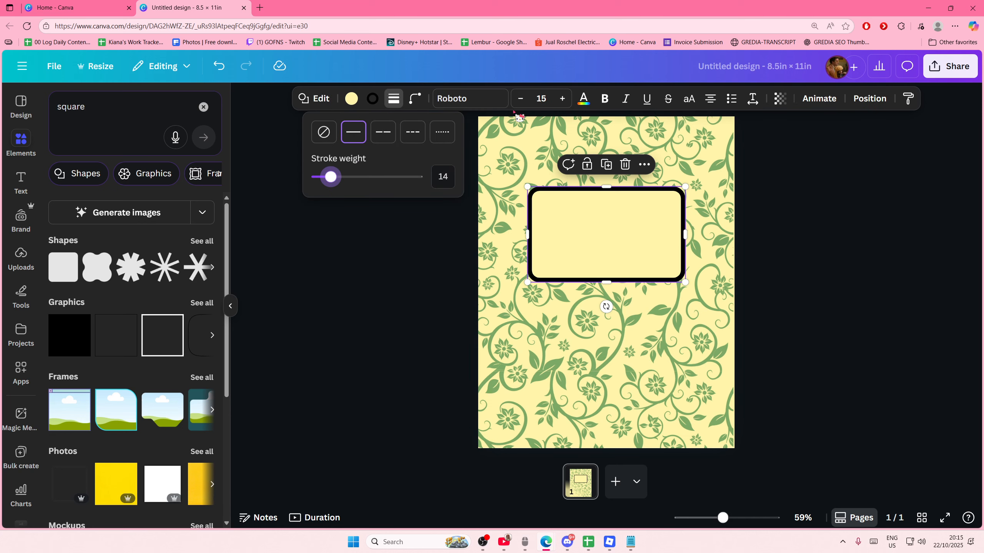
Recolour the title box's border to the pattern's grey green, #7da965.
click(372, 99)
click(116, 183)
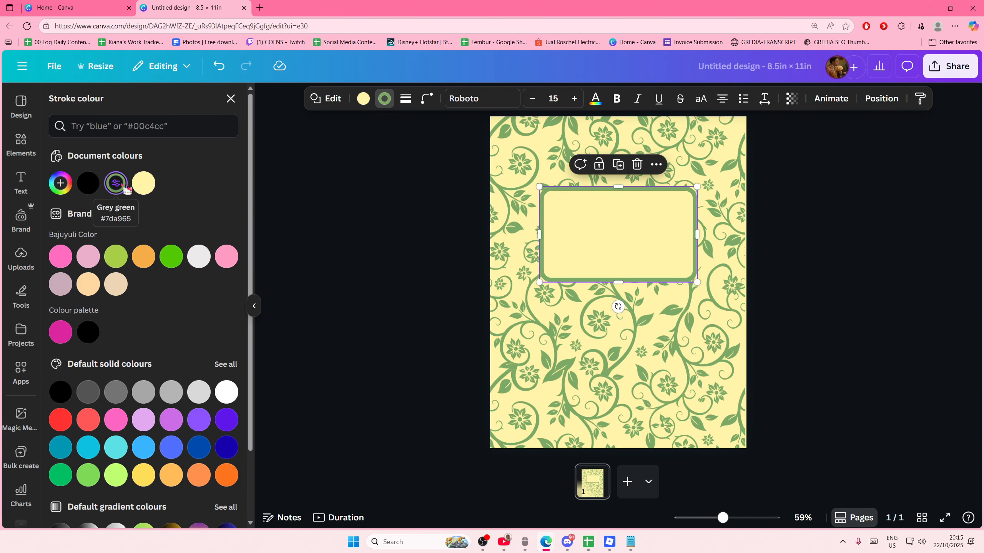
click(352, 215)
Add a text box reading "NOTEBOOK", enlarge it to about size 62.8 and centre it inside the title box.
click(21, 183)
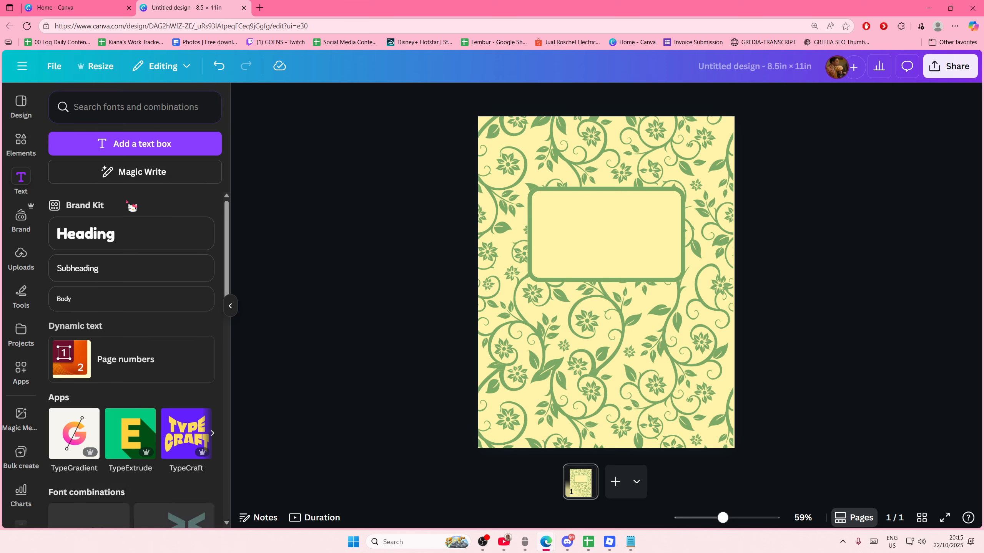
click(134, 155)
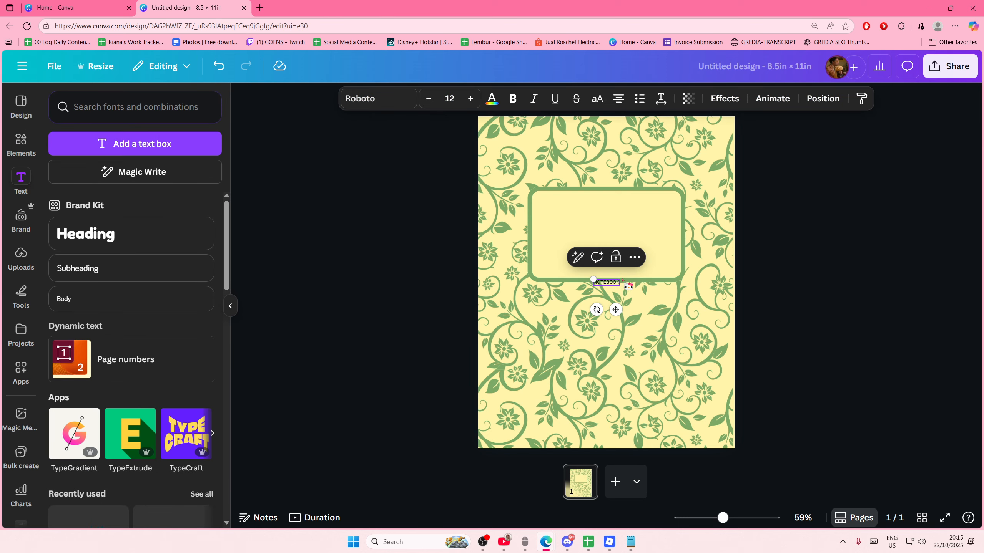
drag(593, 279, 487, 239)
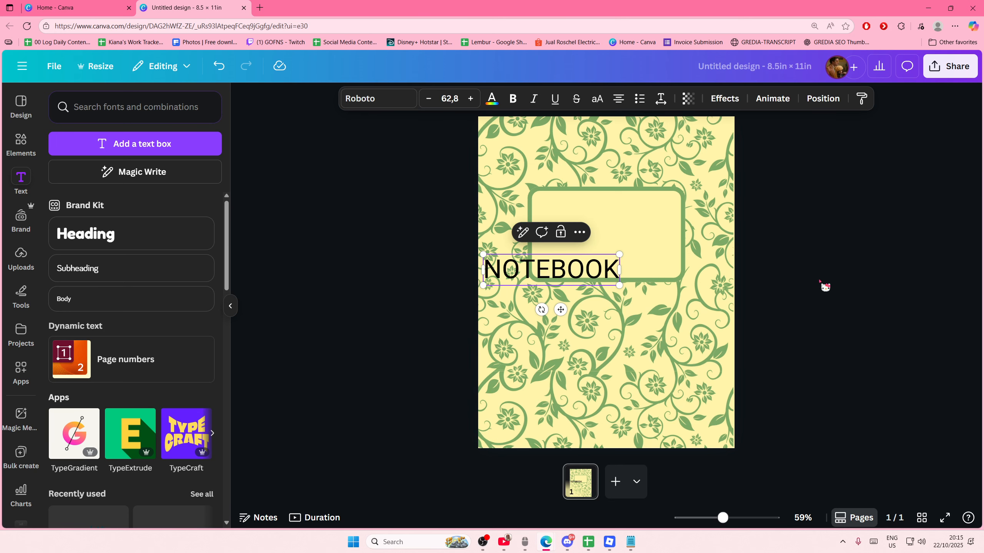
click(824, 285)
drag(564, 257, 620, 224)
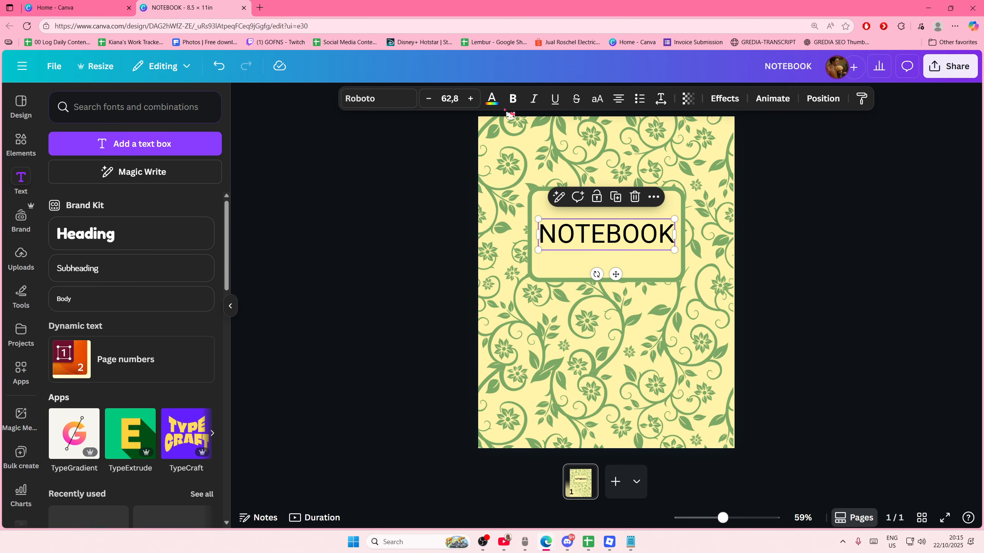
Colour the NOTEBOOK title with the document's grey green.
click(491, 99)
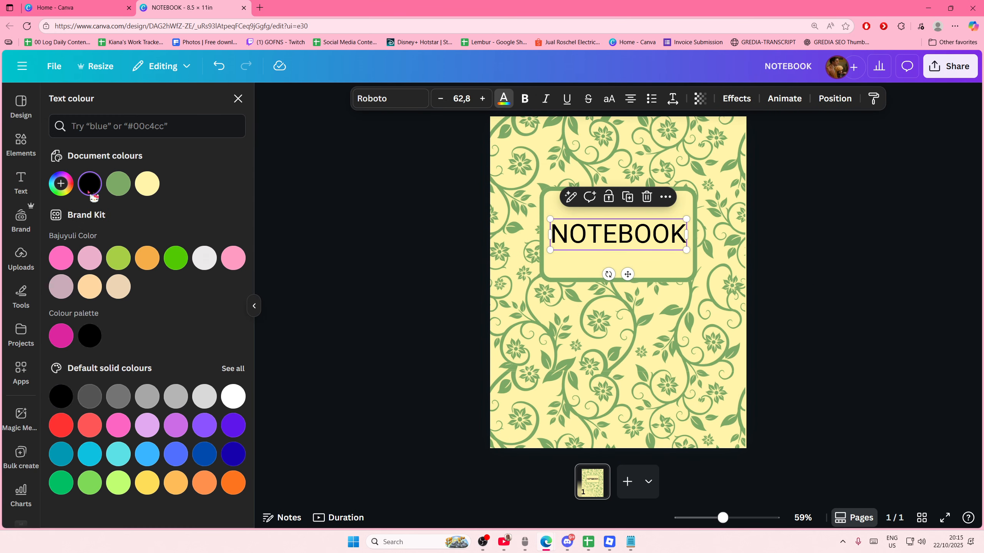
click(117, 184)
Try fonts such as Fredoka, Etna Sans Serif and Montserrat on the NOTEBOOK title.
click(374, 101)
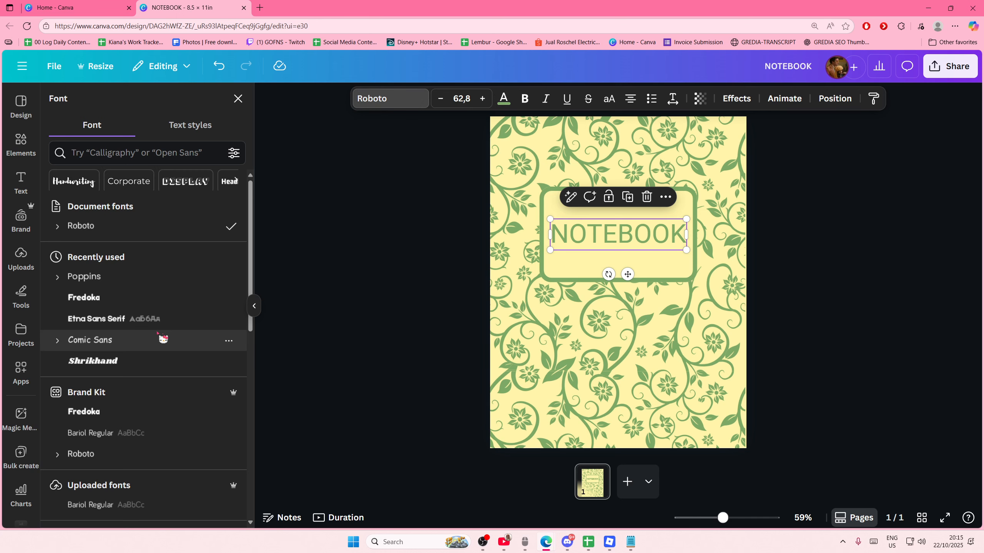
click(147, 299)
click(146, 285)
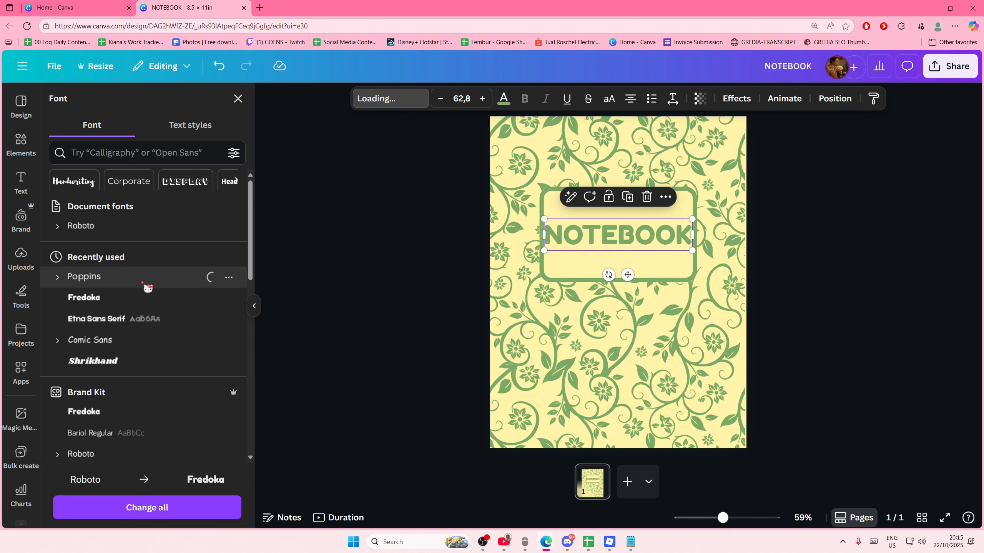
click(151, 319)
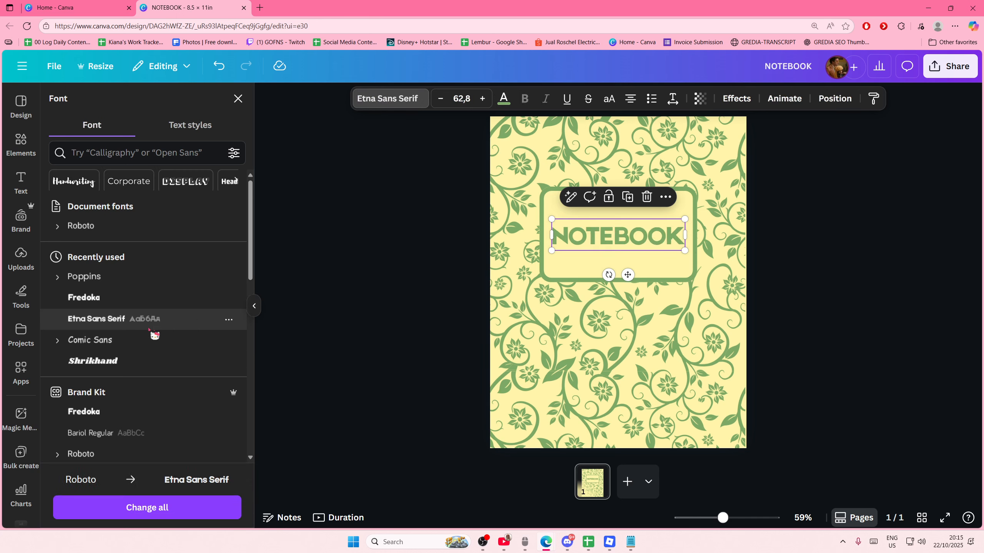
scroll(153, 368, down, 2)
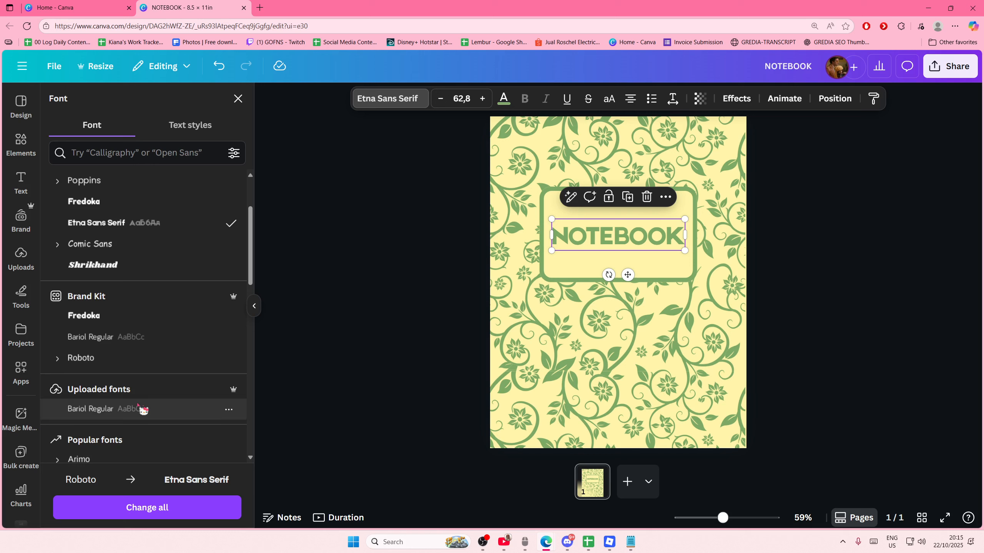
scroll(141, 407, down, 3)
click(135, 366)
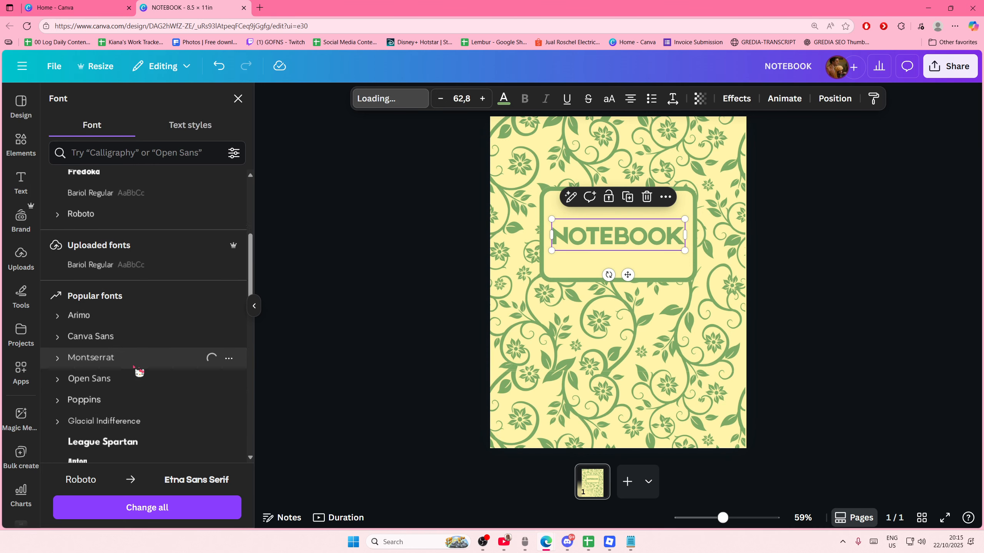
scroll(139, 372, down, 6)
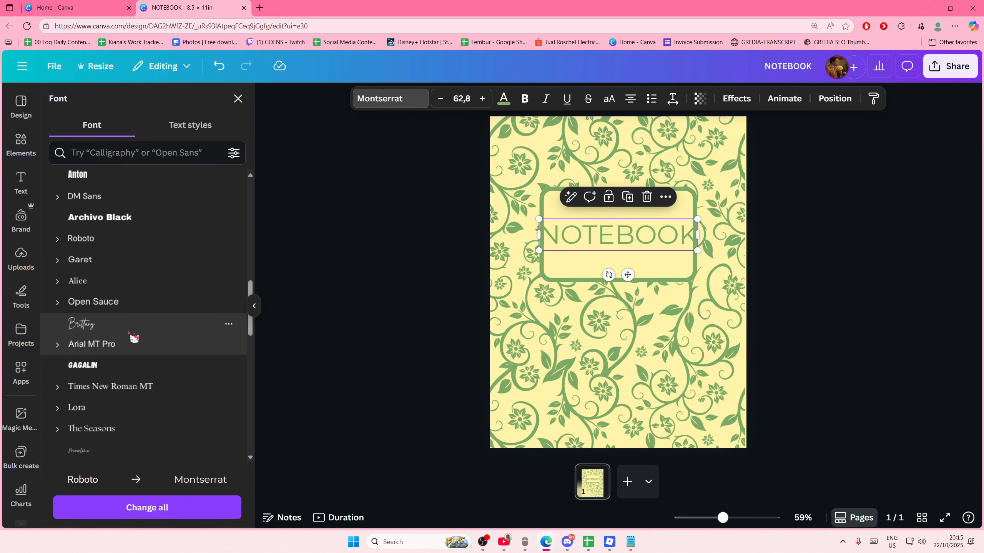
click(128, 332)
Set the NOTEBOOK title's font to Lora, then shrink it slightly and recentre it within the title box.
click(124, 407)
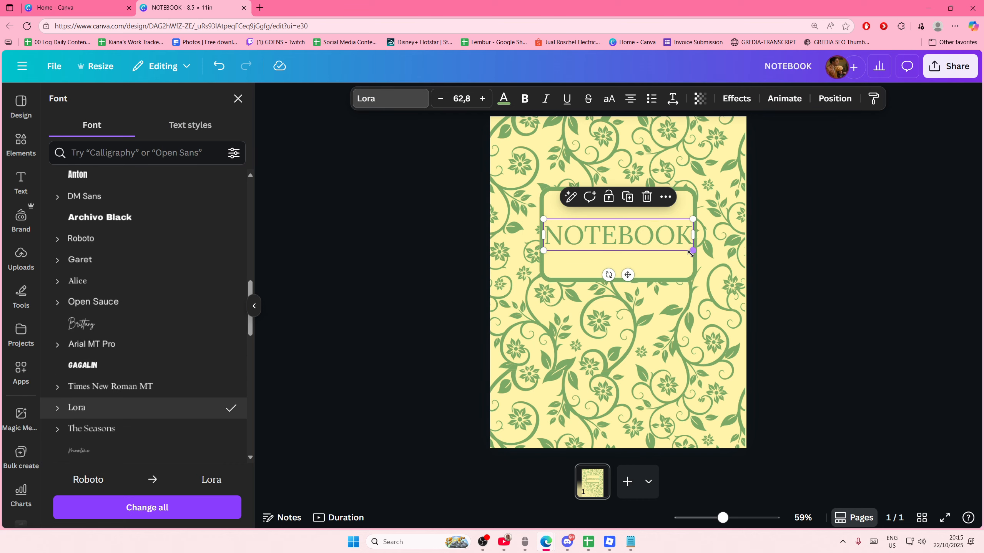
drag(693, 251, 681, 249)
drag(651, 236, 656, 237)
click(831, 266)
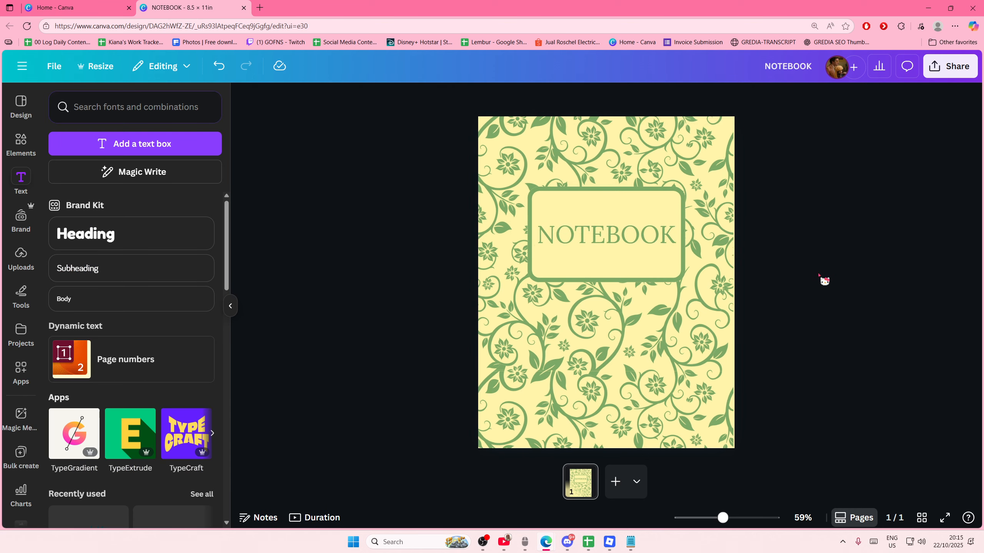
Add a second page and set its background colour to white.
click(616, 481)
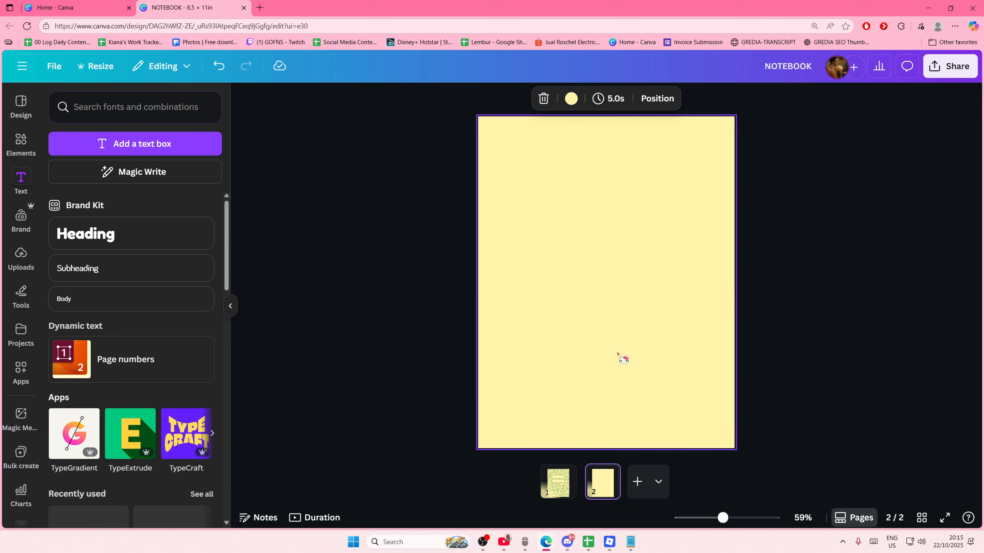
click(613, 335)
click(596, 99)
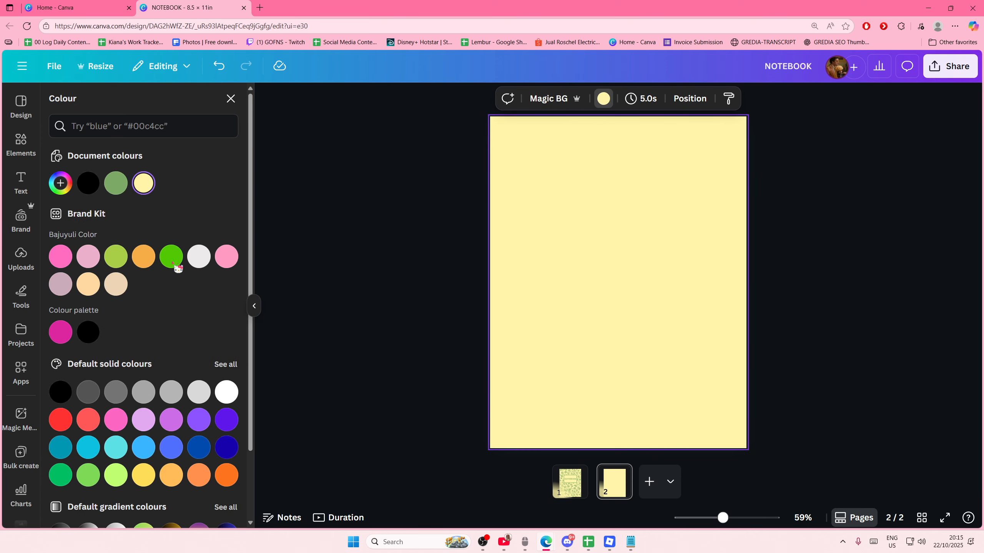
click(190, 262)
click(227, 392)
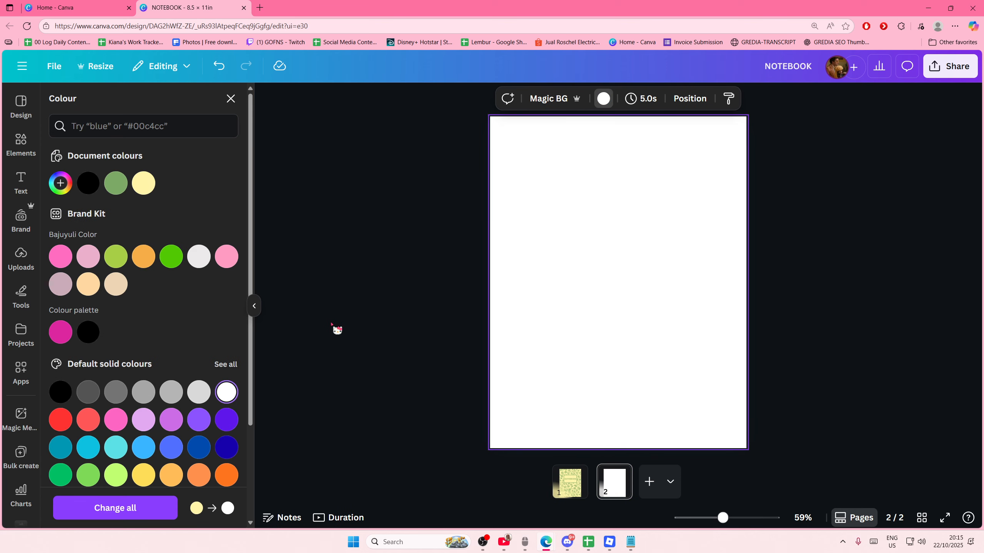
click(336, 329)
Search the elements for "line" within shapes and place a plain solid line across the upper part of page 2.
click(21, 143)
click(117, 138)
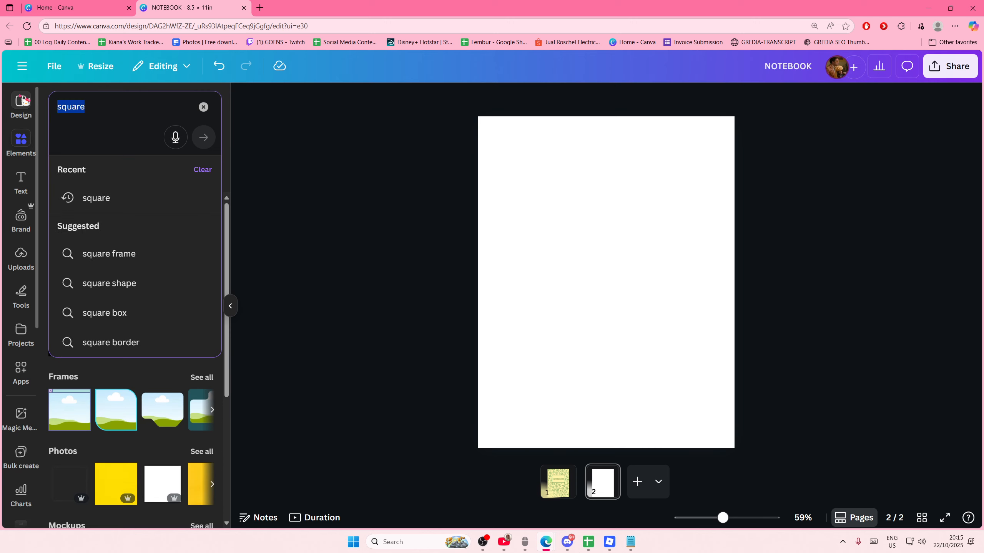
text(line)
key(Return)
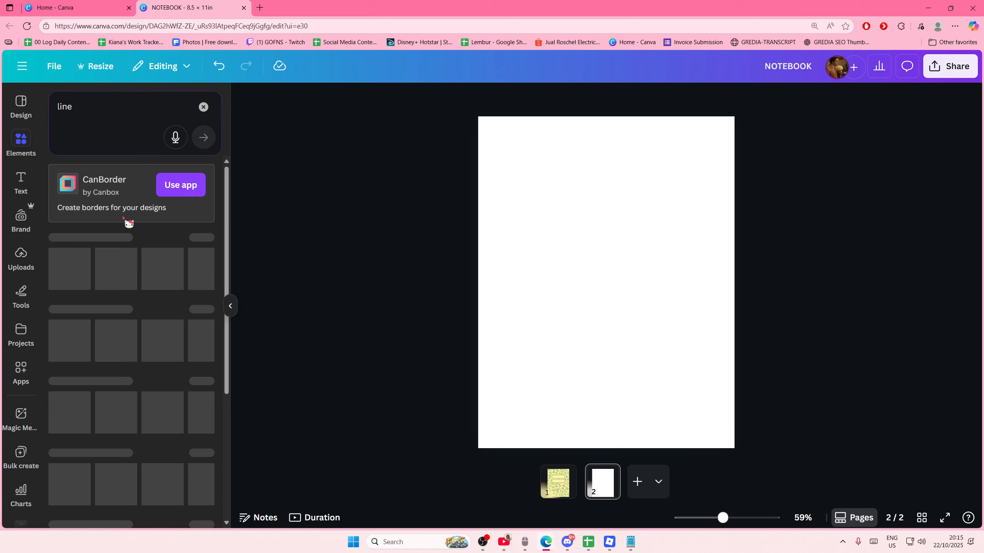
click(203, 309)
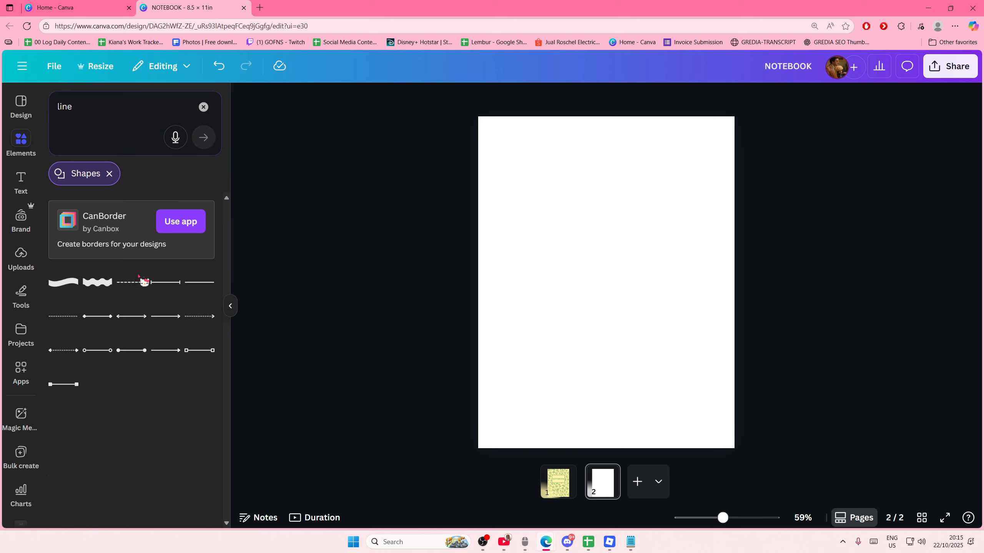
click(199, 283)
drag(594, 279, 708, 162)
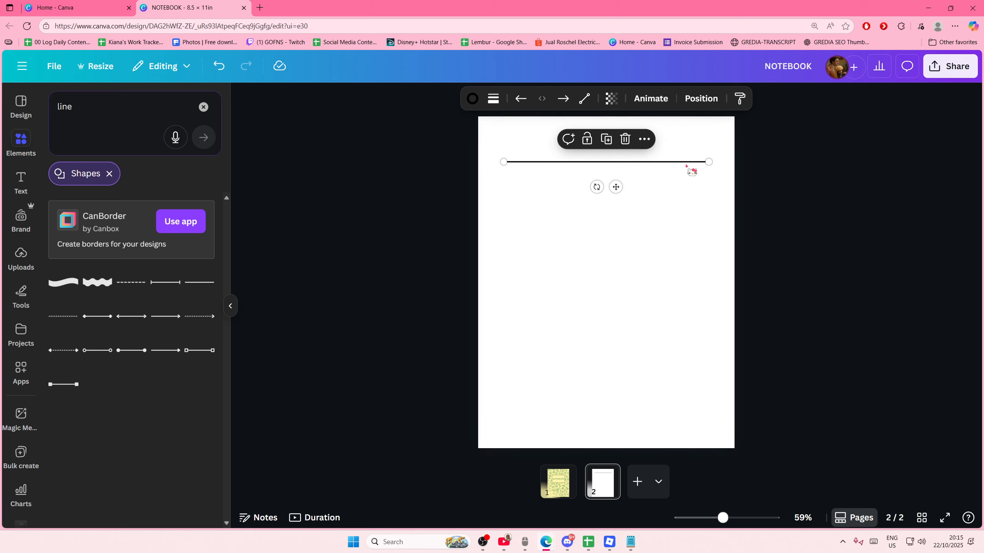
Duplicate the line down page 2 at even spacing until the page has thirteen ruled lines.
key(ctrl+d)
drag(624, 166, 617, 182)
drag(675, 223, 634, 215)
key(ctrl+d)
drag(715, 259, 648, 264)
key(ctrl+d)
drag(740, 372, 608, 189)
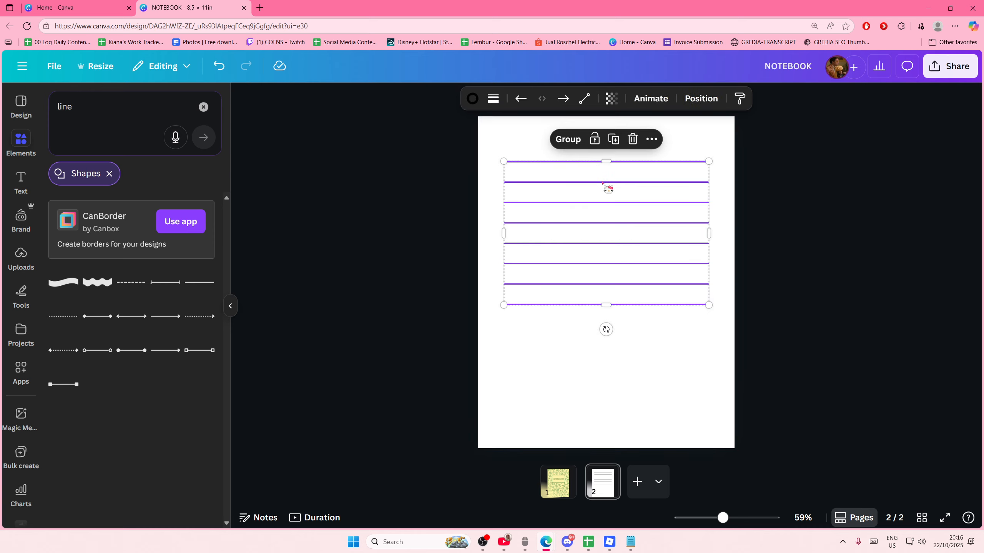
drag(716, 325, 641, 345)
key(ctrl+d)
click(778, 358)
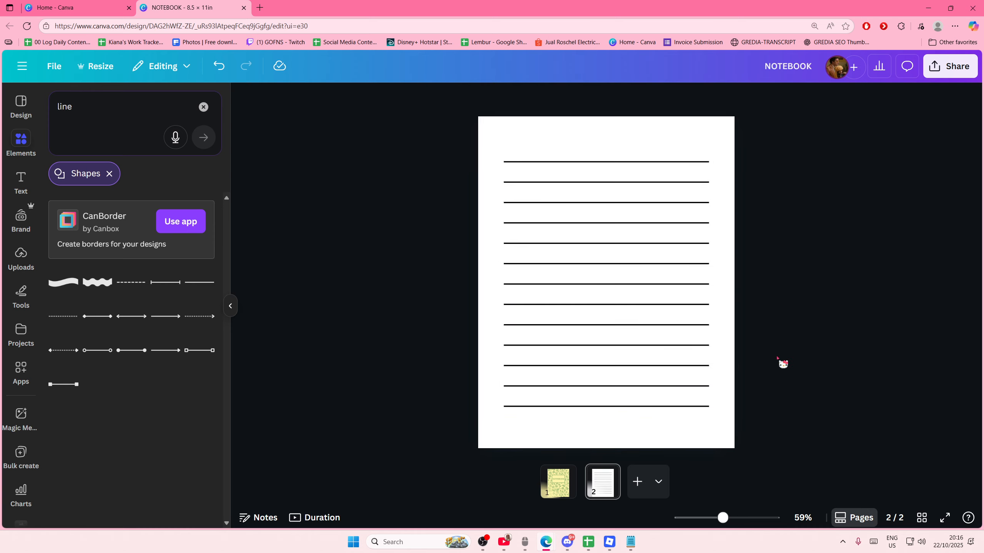
Shorten the topmost ruled line from its left end, leaving a gap for a decoration.
click(548, 162)
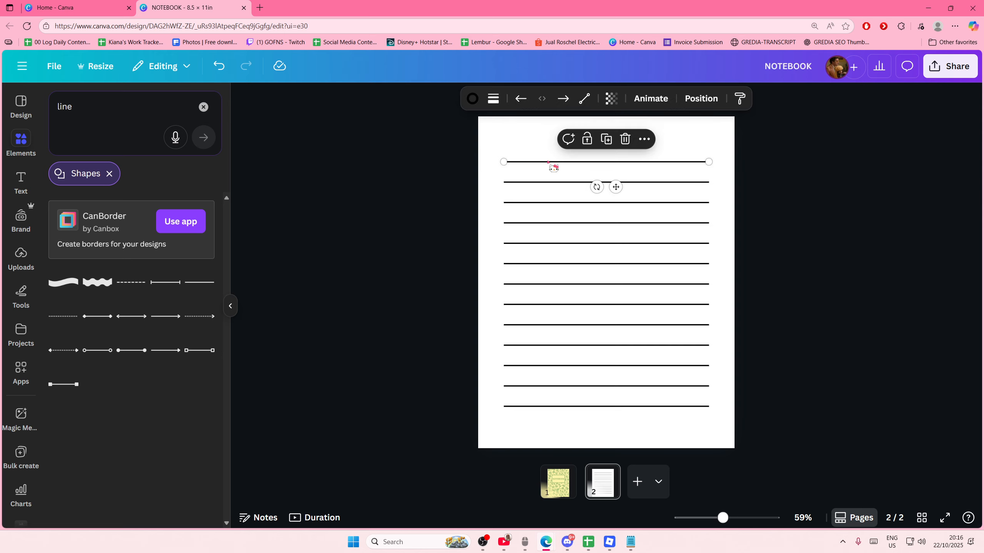
click(377, 218)
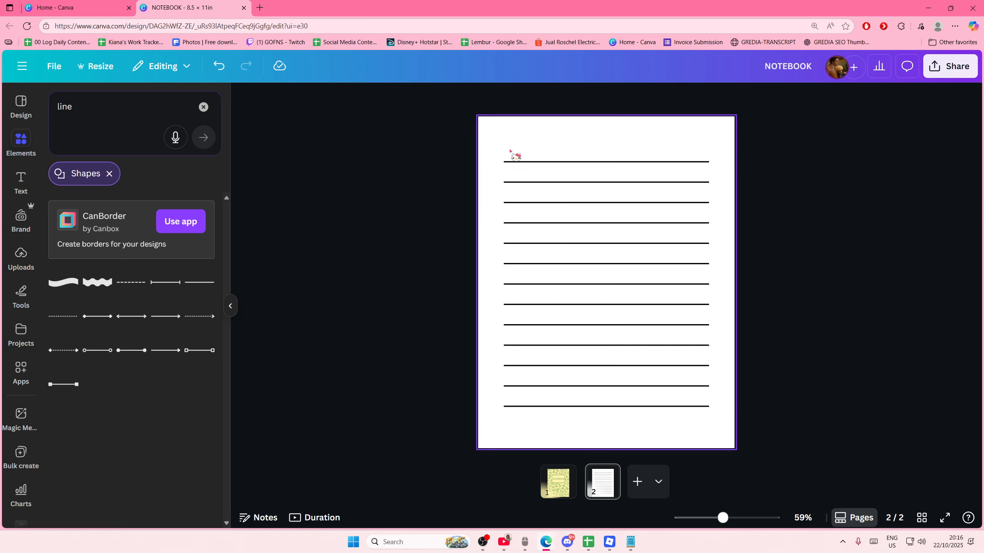
click(505, 163)
drag(506, 163, 558, 162)
click(808, 209)
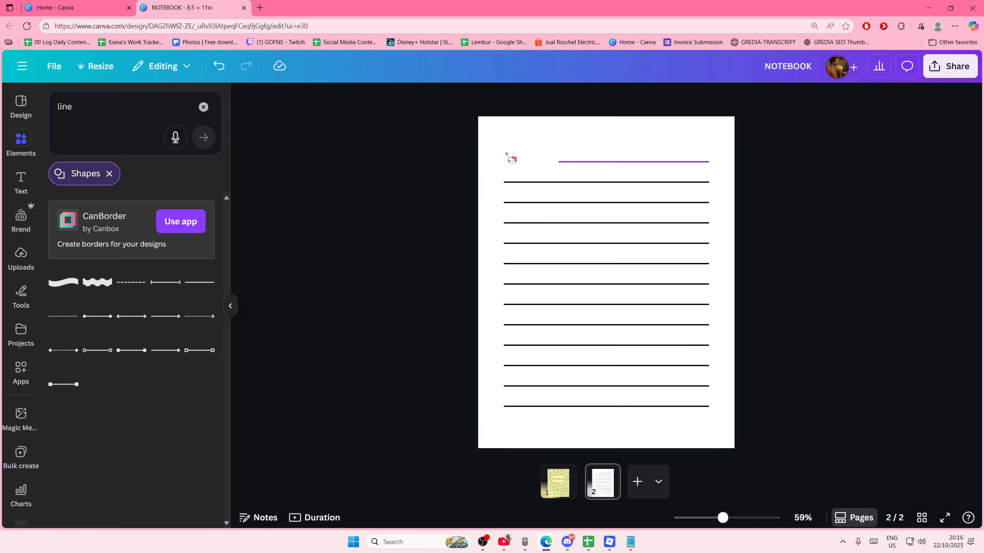
Search the elements for "vine" within the Shapes filter.
click(85, 120)
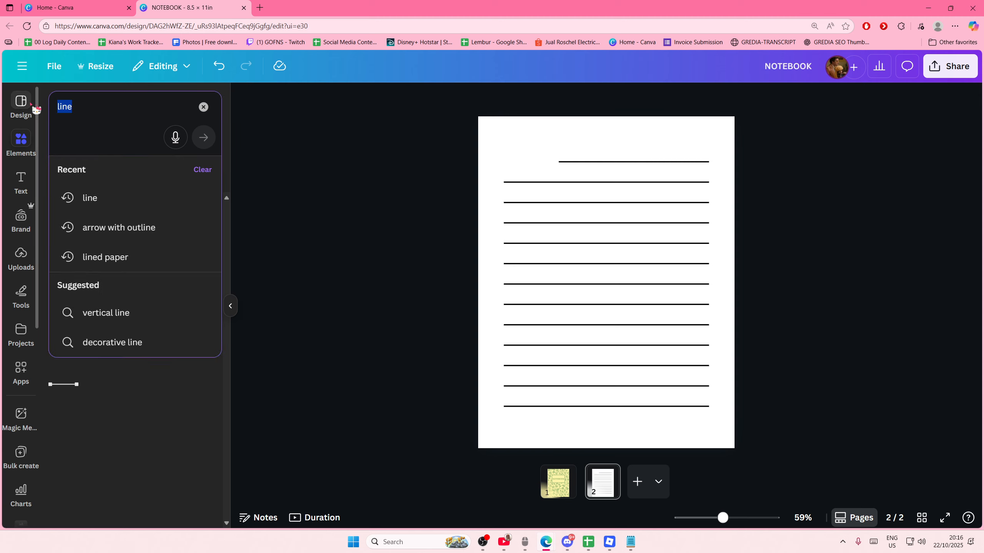
text(vine)
key(Return)
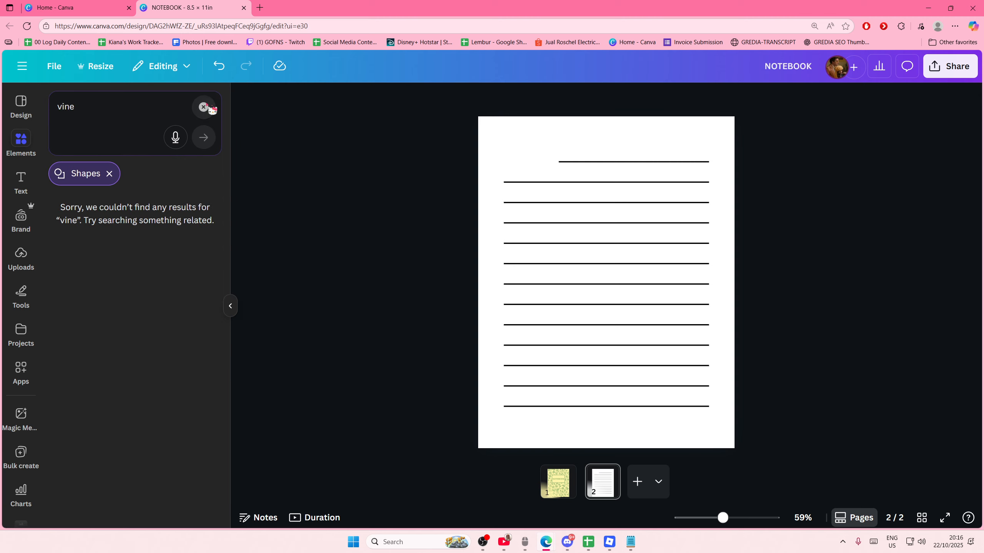
Search the elements for "vine" without the Shapes filter and show all graphics.
click(204, 108)
click(116, 121)
text(vine)
key(Return)
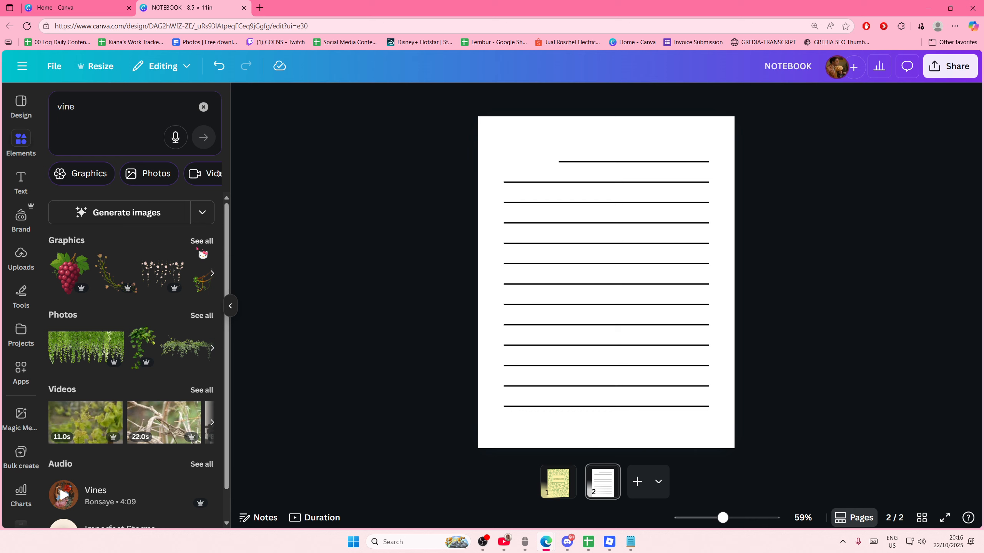
click(199, 243)
Try the hanging pink blossom vine graphic on page 2.
scroll(174, 349, down, 3)
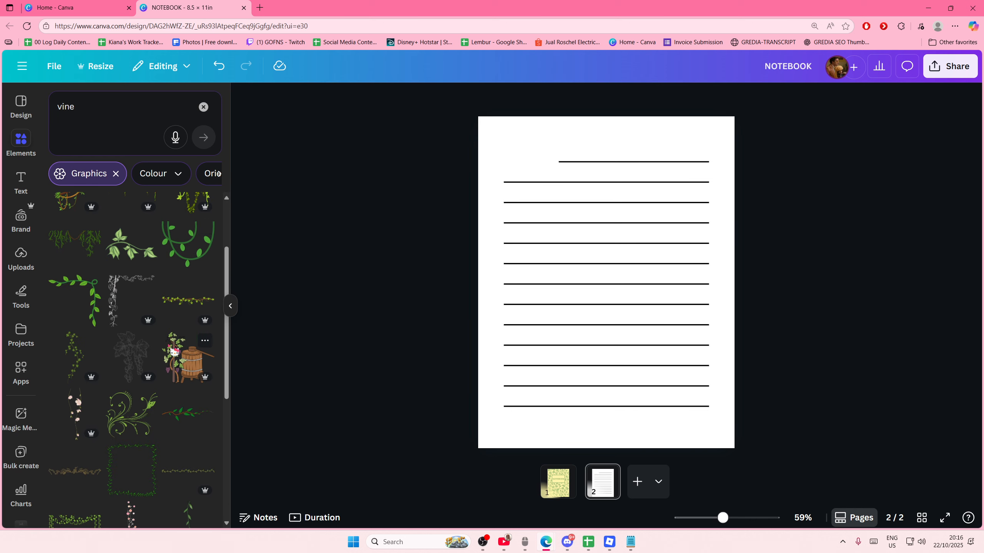
scroll(139, 353, down, 4)
click(76, 269)
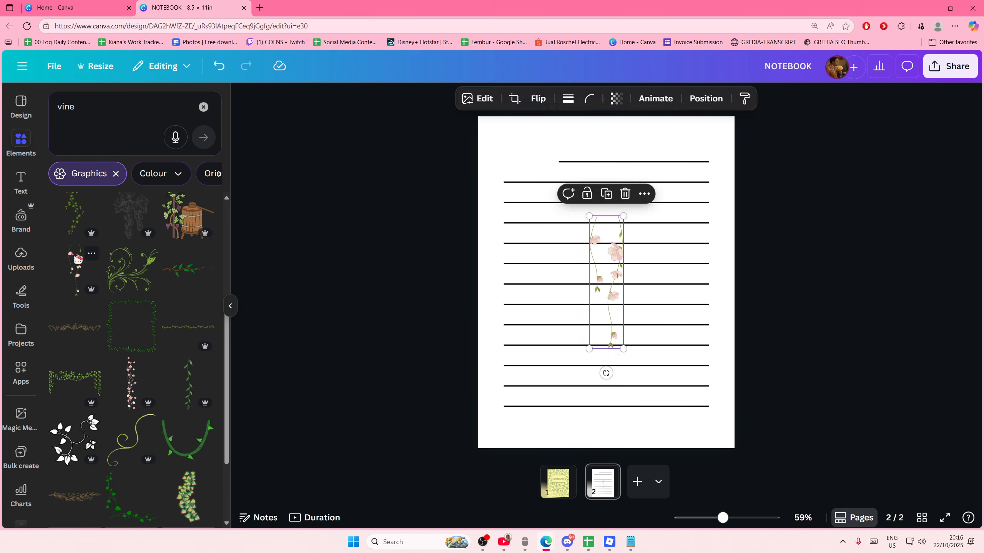
key(Delete)
Add the slender green leafy vine, turn it horizontal and place it at the left end of the topmost line.
scroll(149, 373, down, 5)
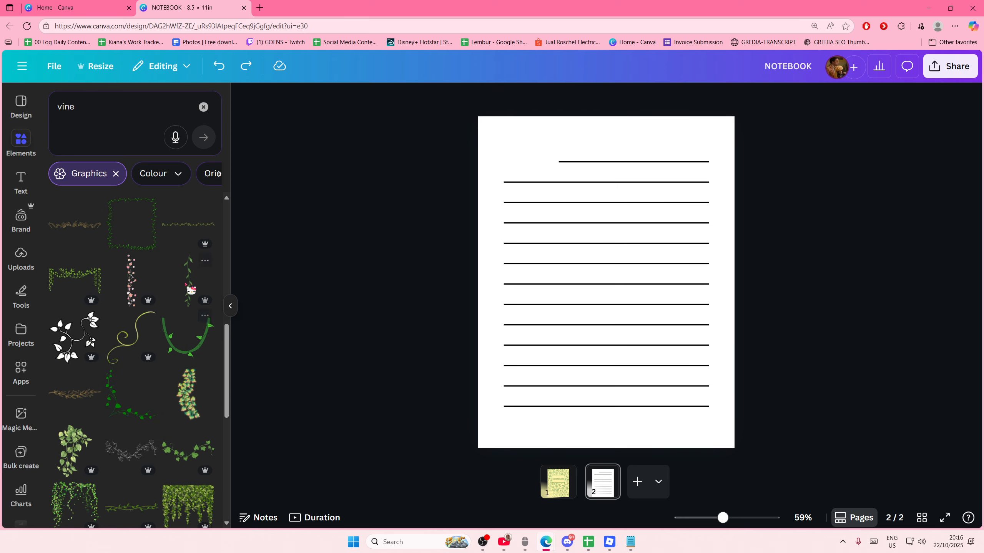
click(187, 284)
drag(654, 282, 608, 230)
drag(747, 306, 575, 165)
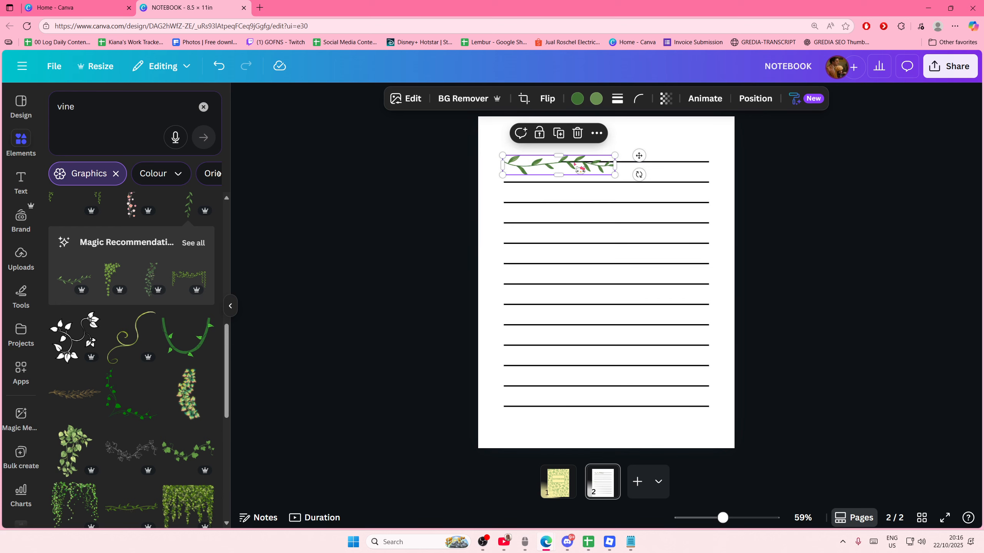
click(794, 197)
Shorten the topmost line further from its left end so it starts just past the vine's right end.
click(675, 165)
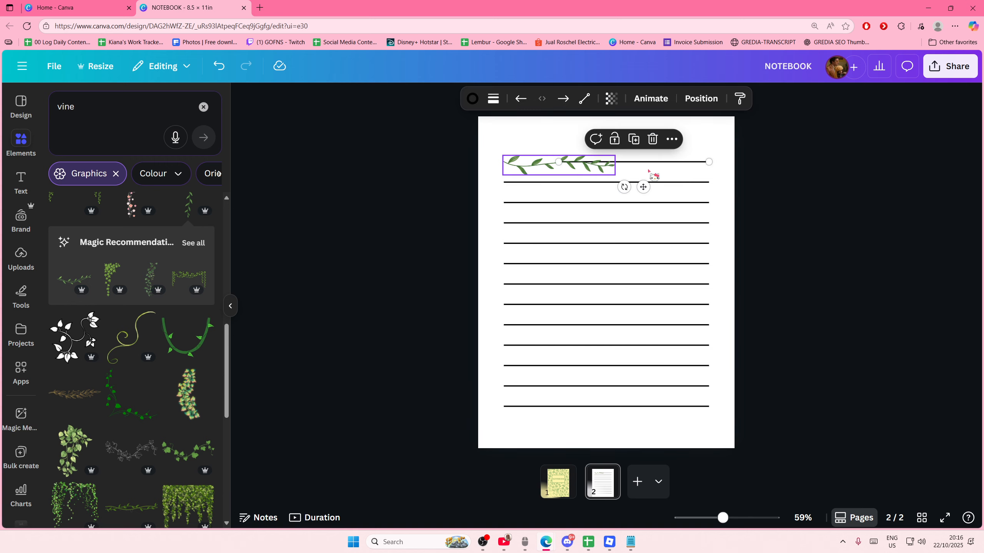
drag(559, 164, 629, 165)
click(610, 164)
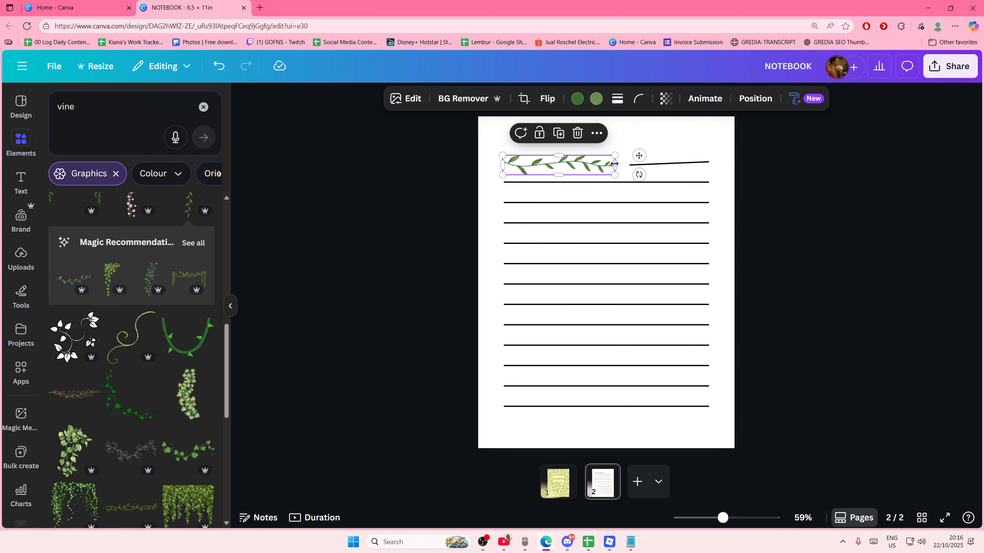
Level the short topmost line so it runs horizontally, and realign the vine with it at the left margin of the ruled lines.
click(635, 165)
drag(606, 166, 556, 161)
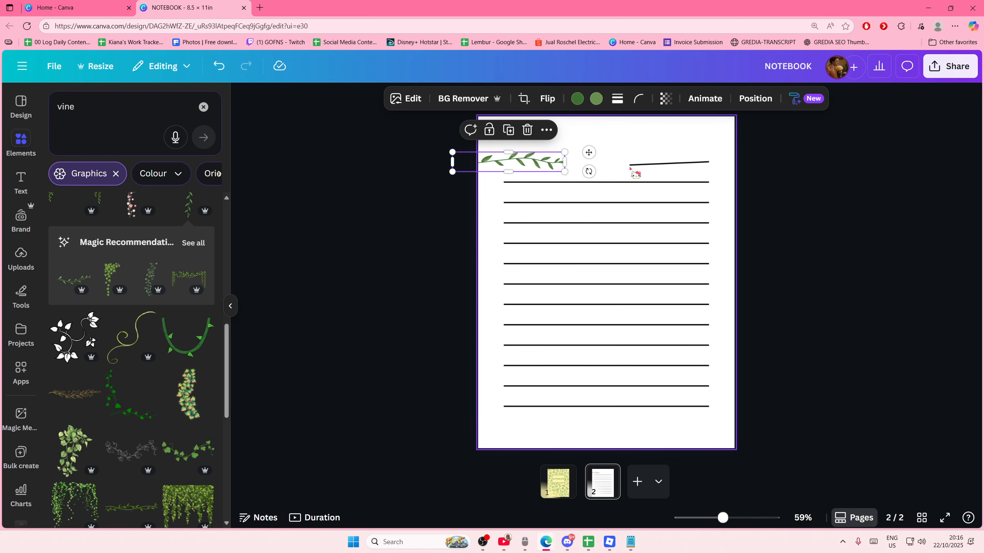
click(633, 165)
drag(629, 165, 629, 162)
click(558, 161)
drag(558, 161, 607, 162)
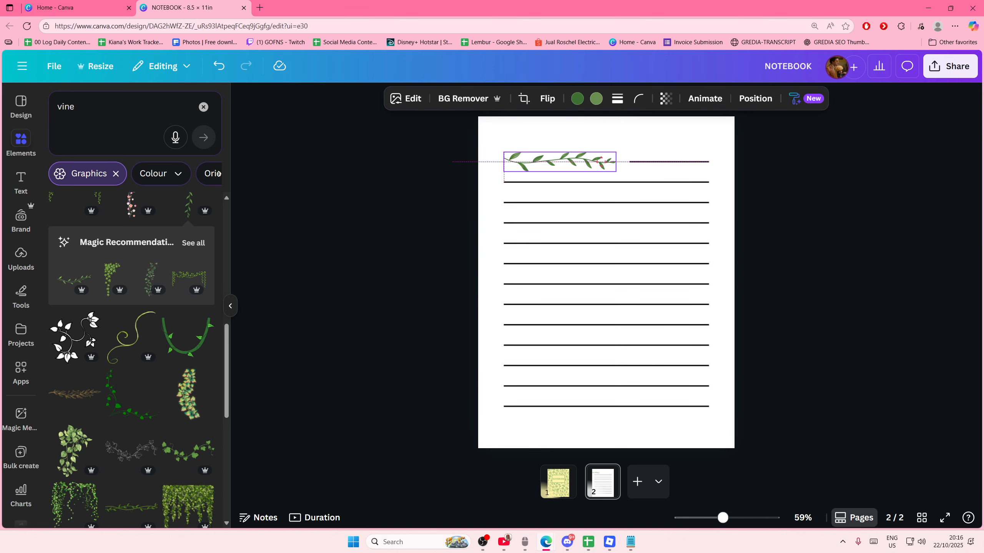
click(780, 209)
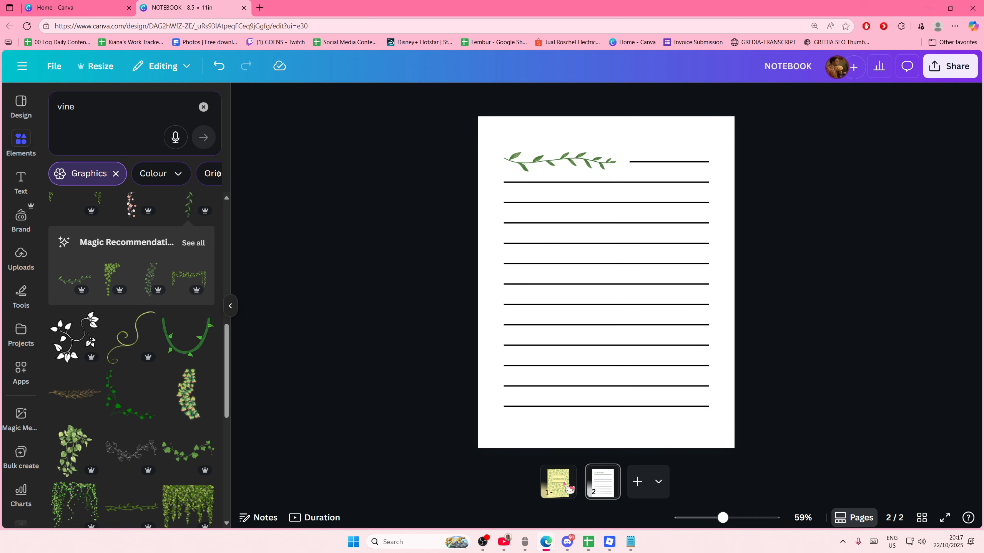
Recolour the vine on page 2 with the soft green from the document colours and compare the page with the cover.
click(558, 482)
click(601, 480)
click(544, 172)
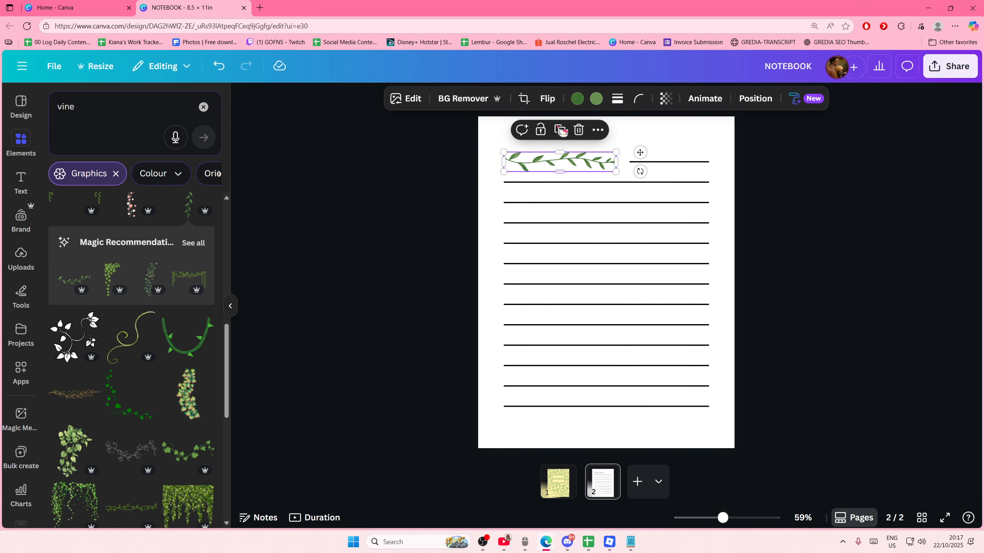
click(577, 98)
click(608, 99)
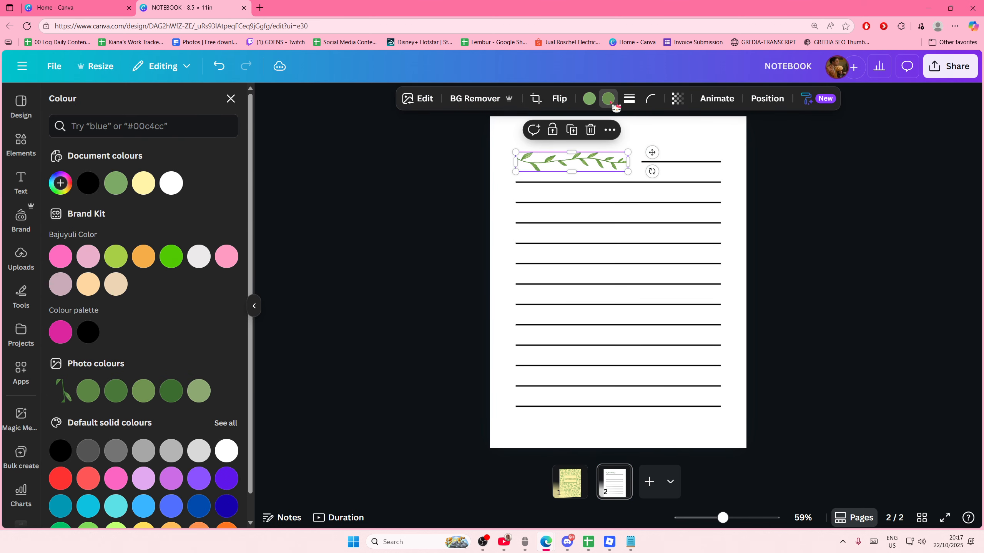
click(357, 184)
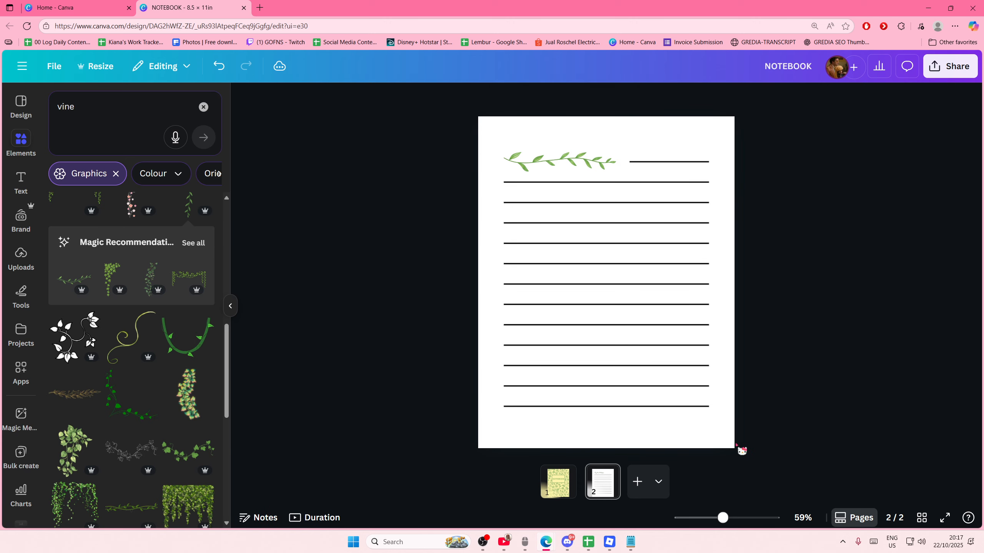
click(558, 480)
click(602, 480)
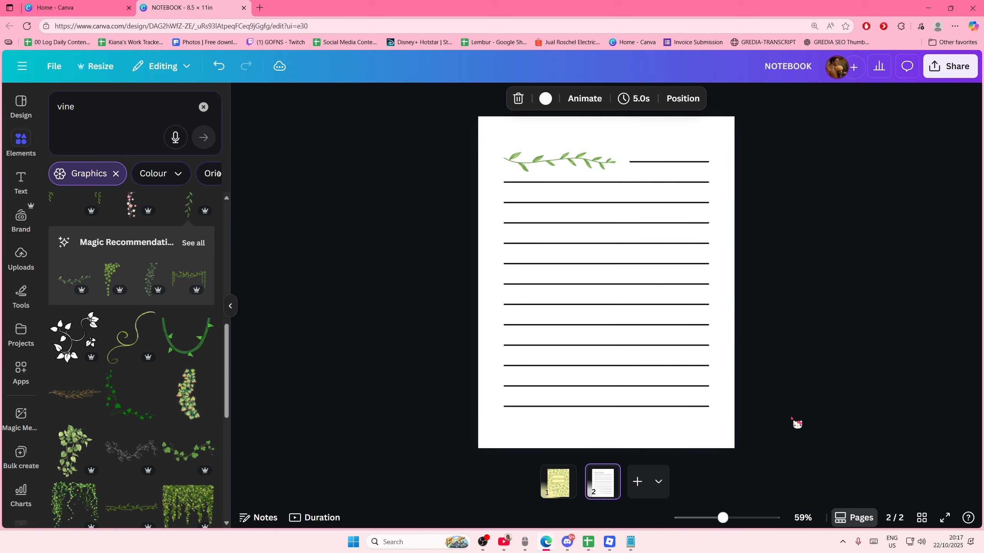